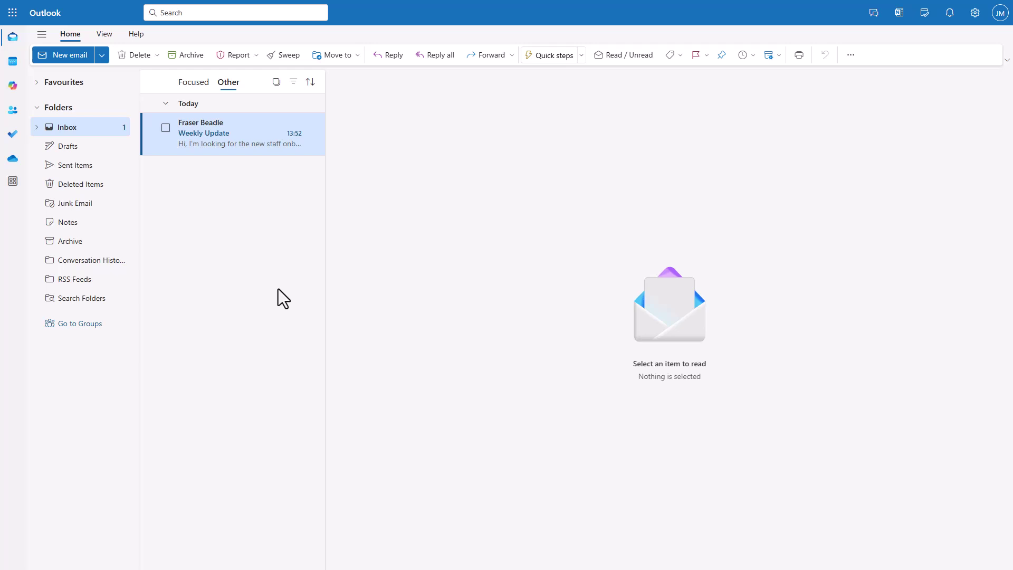
Step: Review the Weekly Update email's Categorise options, including the custom Reply category
{"action": "right_click", "coordinate": [248, 144]}
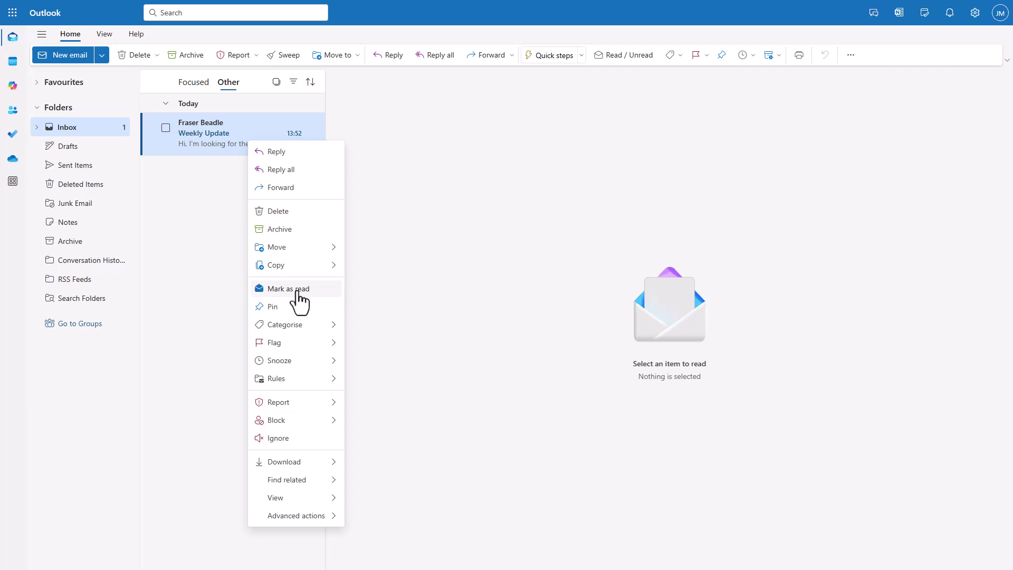
{"action": "mouse_move", "coordinate": [296, 326]}
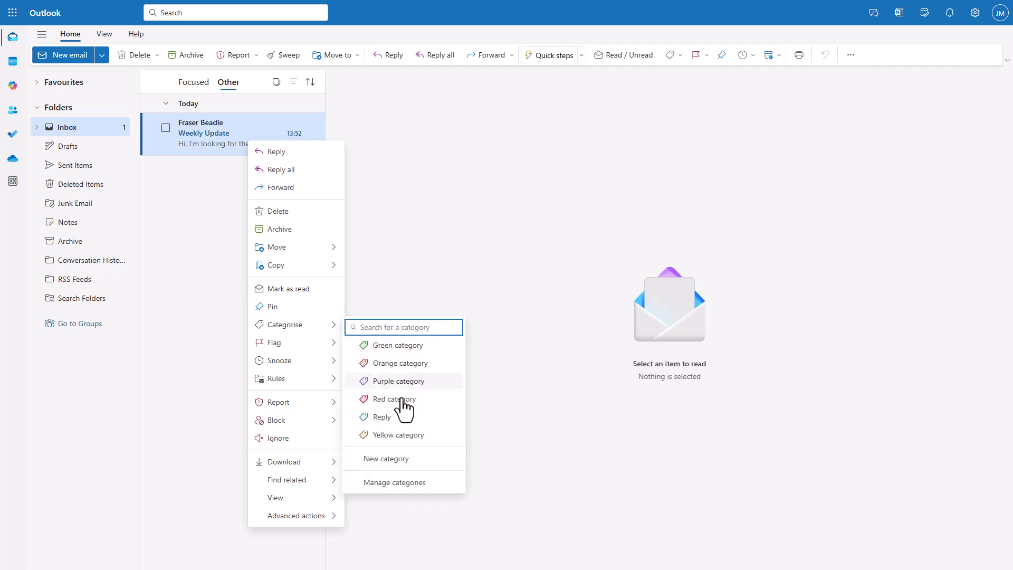
{"action": "left_click", "coordinate": [153, 290]}
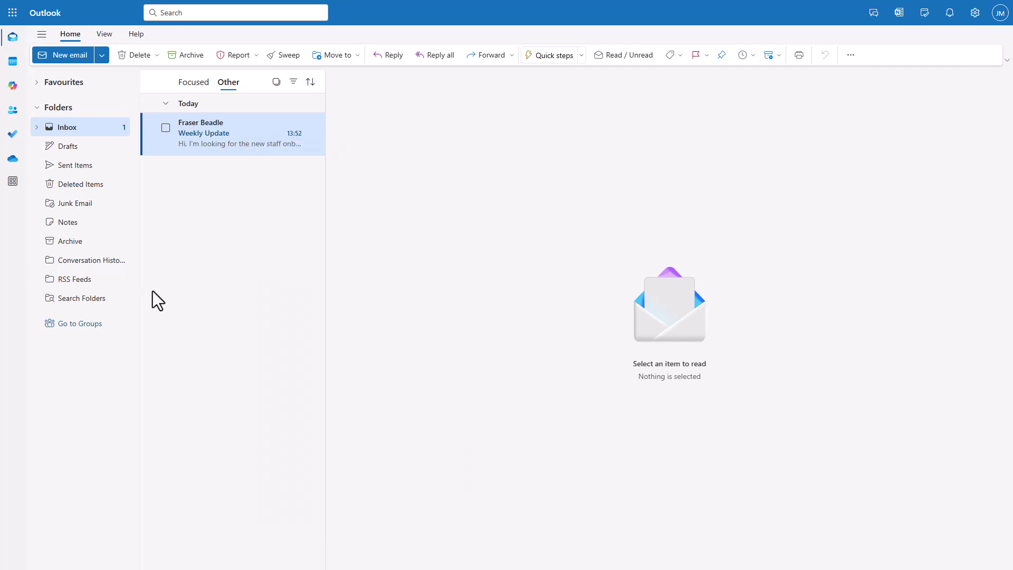
{"action": "right_click", "coordinate": [243, 132]}
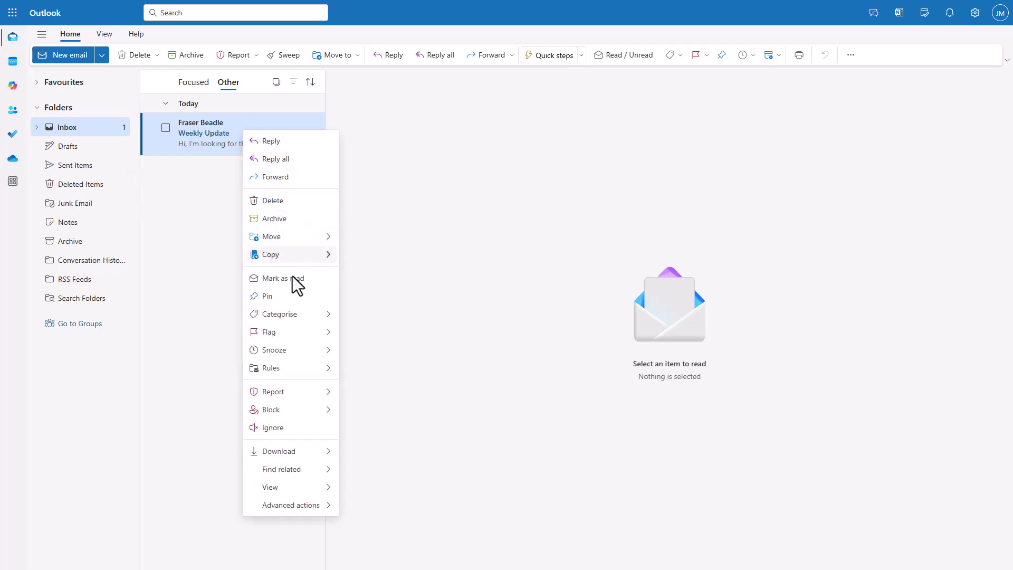
{"action": "mouse_move", "coordinate": [289, 319]}
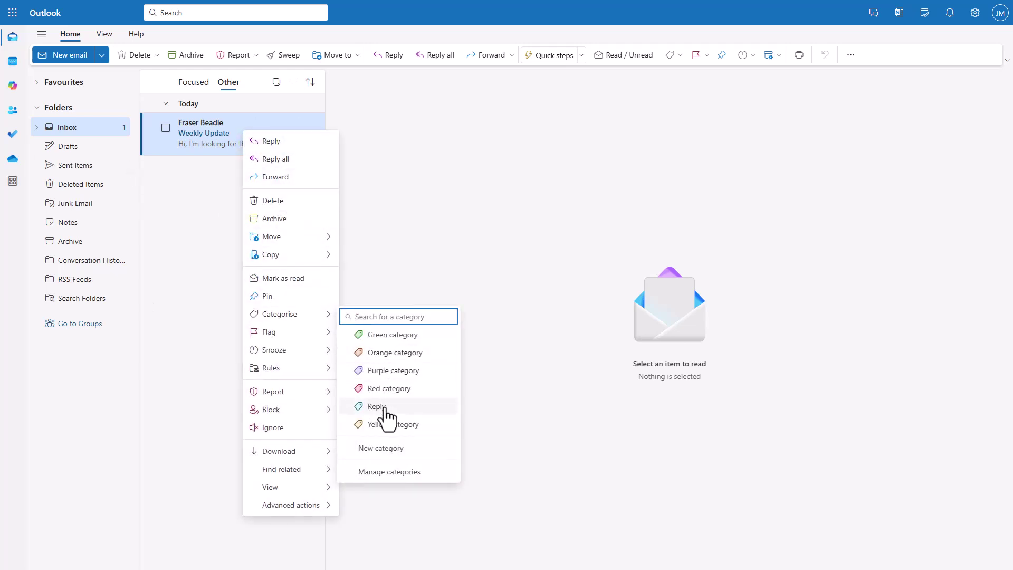
Step: Rename the Green category to 'Create A Task' and save it
{"action": "left_click", "coordinate": [388, 472]}
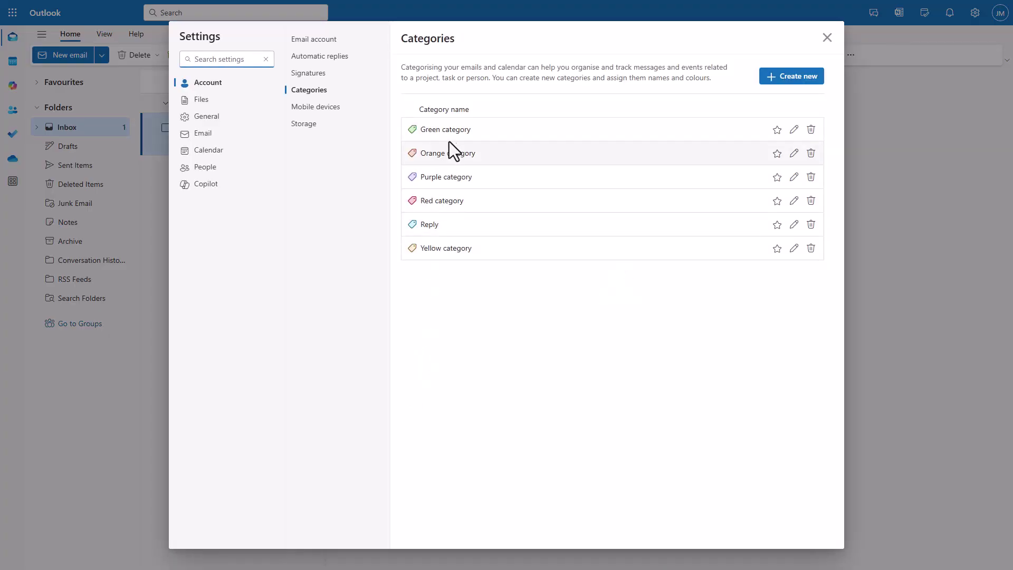
{"action": "left_click", "coordinate": [794, 129]}
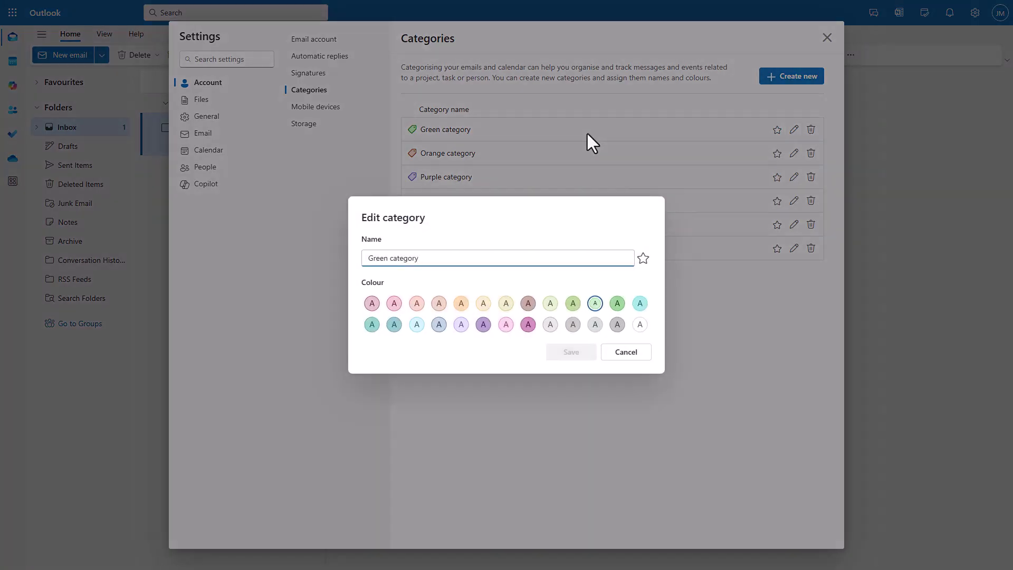
{"action": "key", "text": "ctrl+a"}
{"action": "type", "text": "Creat"}
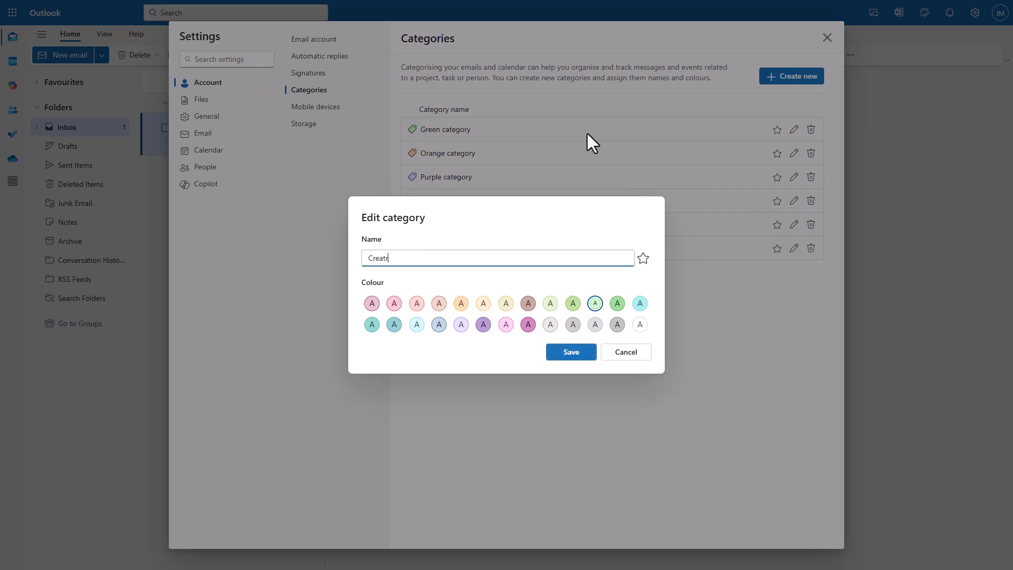
{"action": "type", "text": "e A Task"}
{"action": "left_click", "coordinate": [583, 356]}
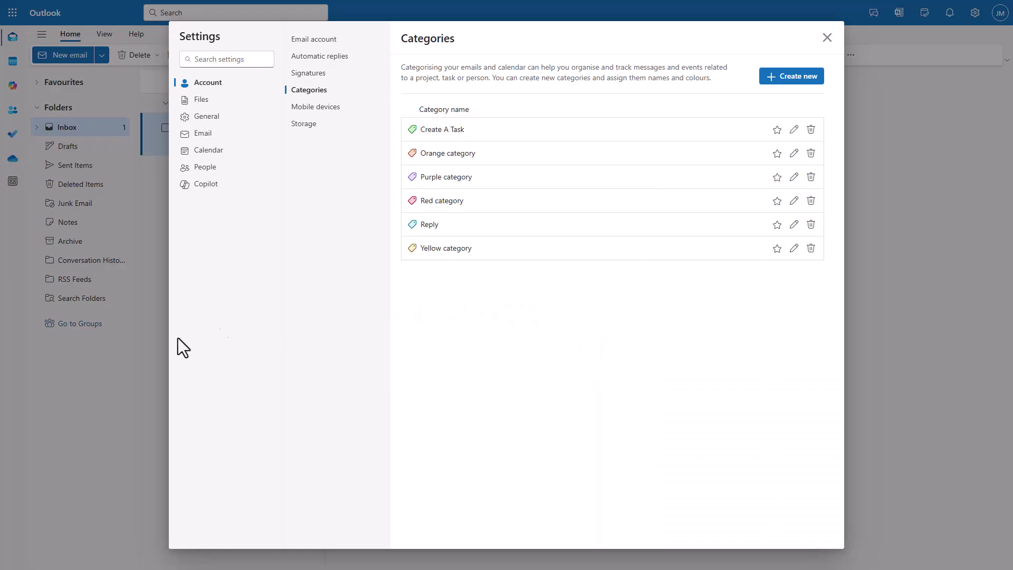
Step: Close settings and confirm Create A Task appears in the Weekly Update email's categories
{"action": "left_click", "coordinate": [122, 350]}
{"action": "right_click", "coordinate": [205, 131]}
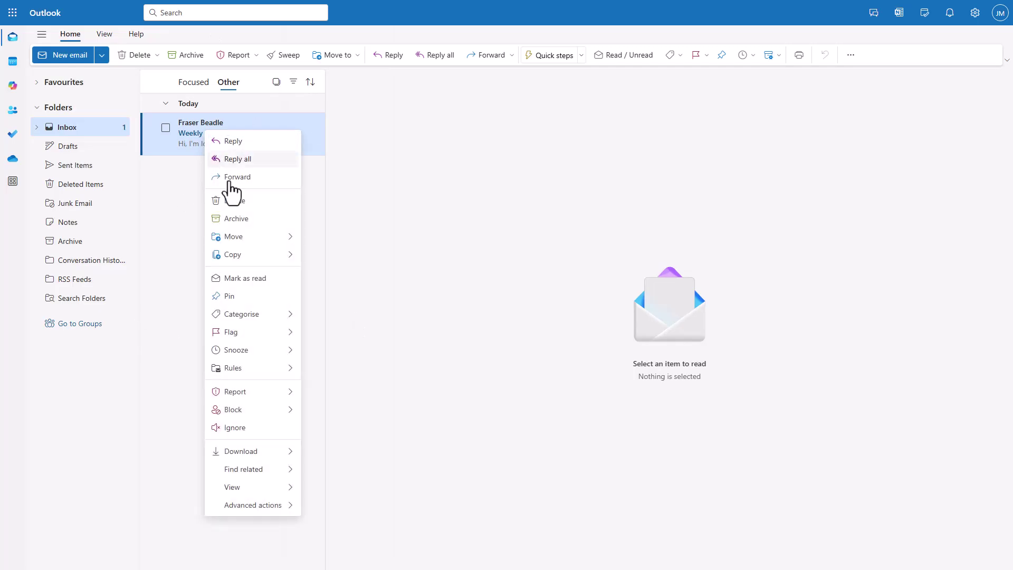
{"action": "mouse_move", "coordinate": [247, 316]}
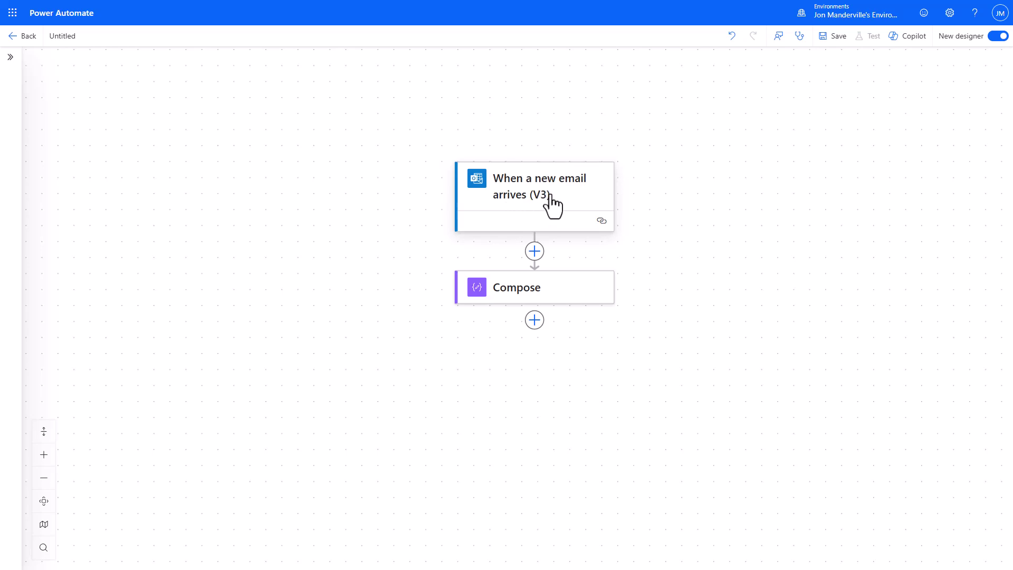
Step: Show the new-email trigger's parameters: Folder Inbox, Importance Any, attachments No
{"action": "left_click", "coordinate": [585, 199]}
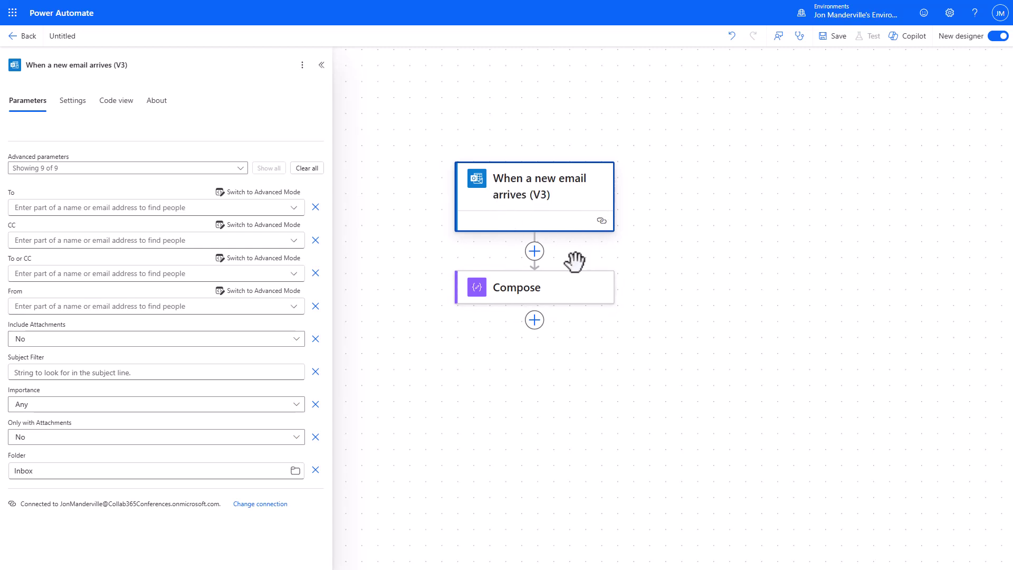
Step: Browse all 27 trigger email properties in the Compose Inputs dynamic content list, then close the panel
{"action": "left_click", "coordinate": [574, 296]}
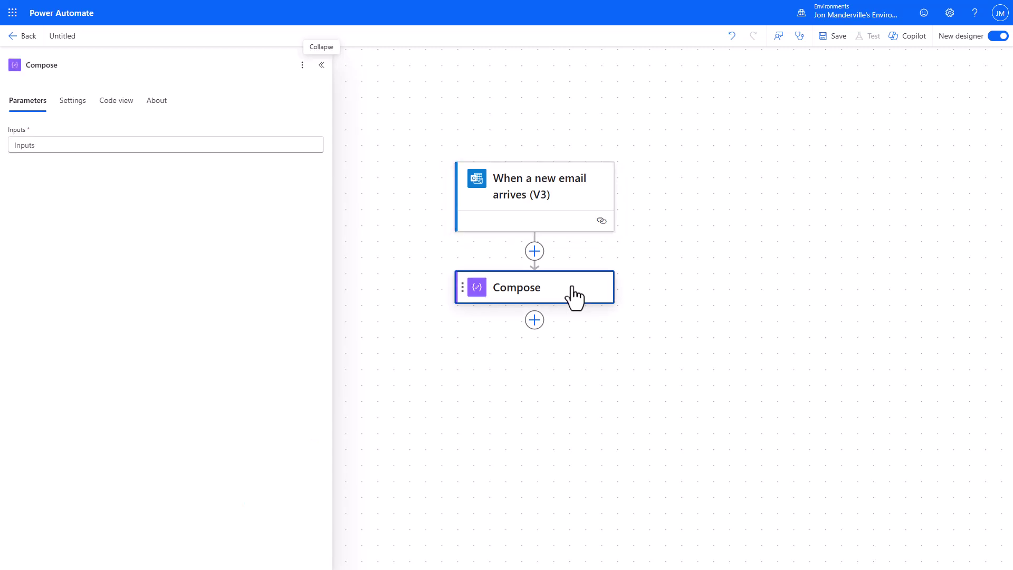
{"action": "left_click", "coordinate": [269, 144]}
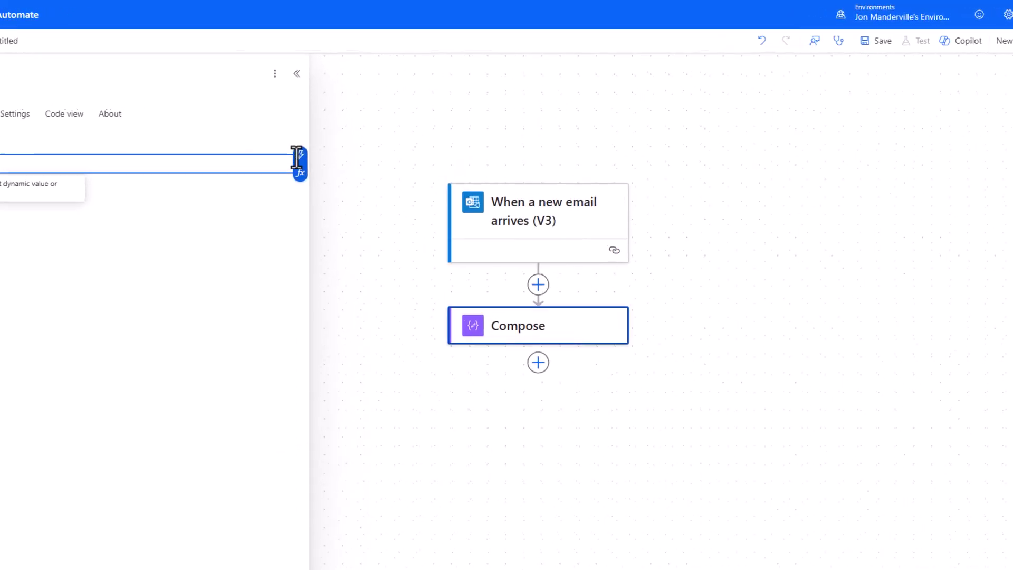
{"action": "left_click", "coordinate": [300, 154]}
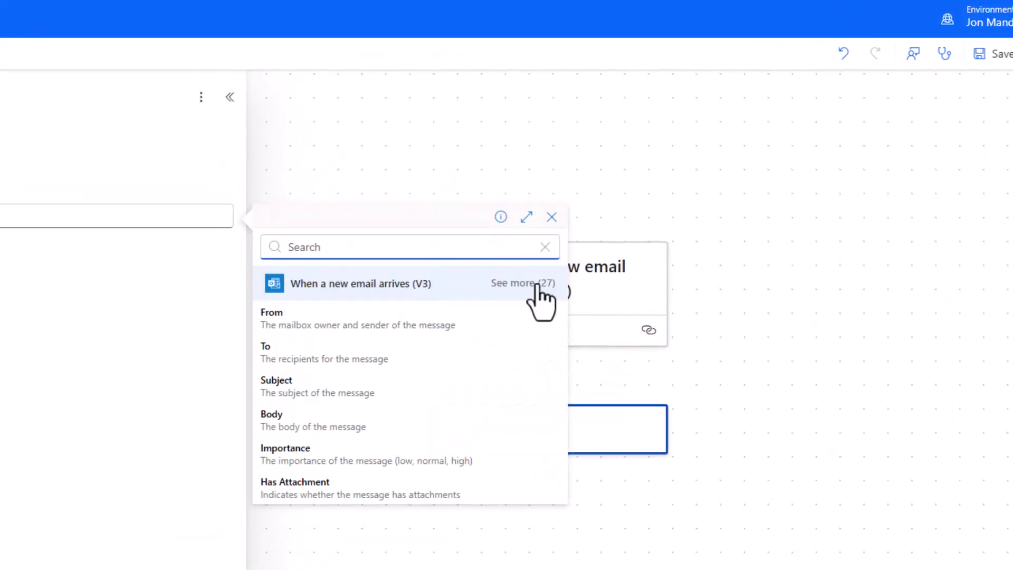
{"action": "left_click", "coordinate": [525, 283]}
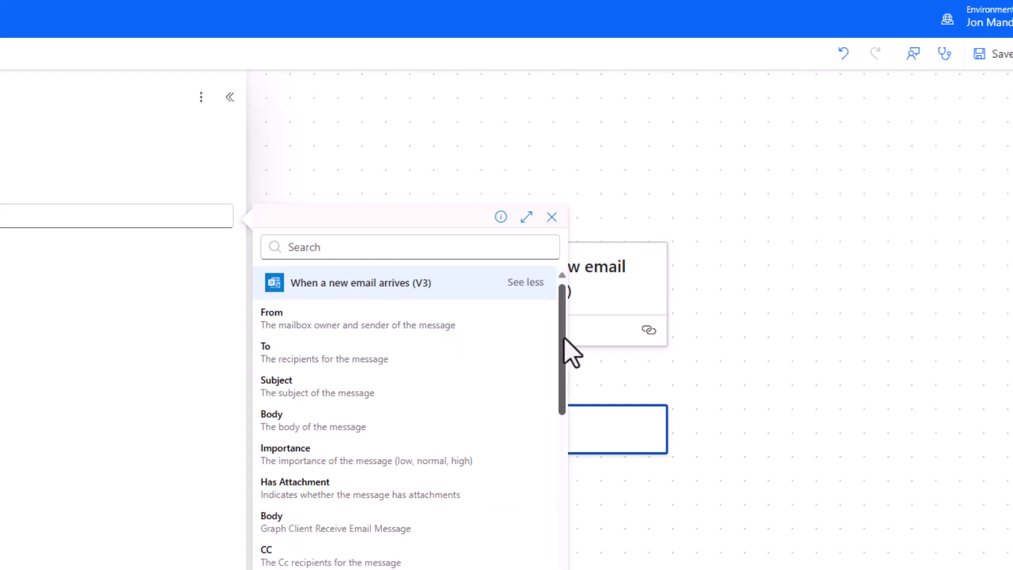
{"action": "mouse_move", "coordinate": [558, 343]}
{"action": "left_mouse_down"}
{"action": "mouse_move", "coordinate": [555, 376]}
{"action": "mouse_move", "coordinate": [557, 354]}
{"action": "left_mouse_up"}
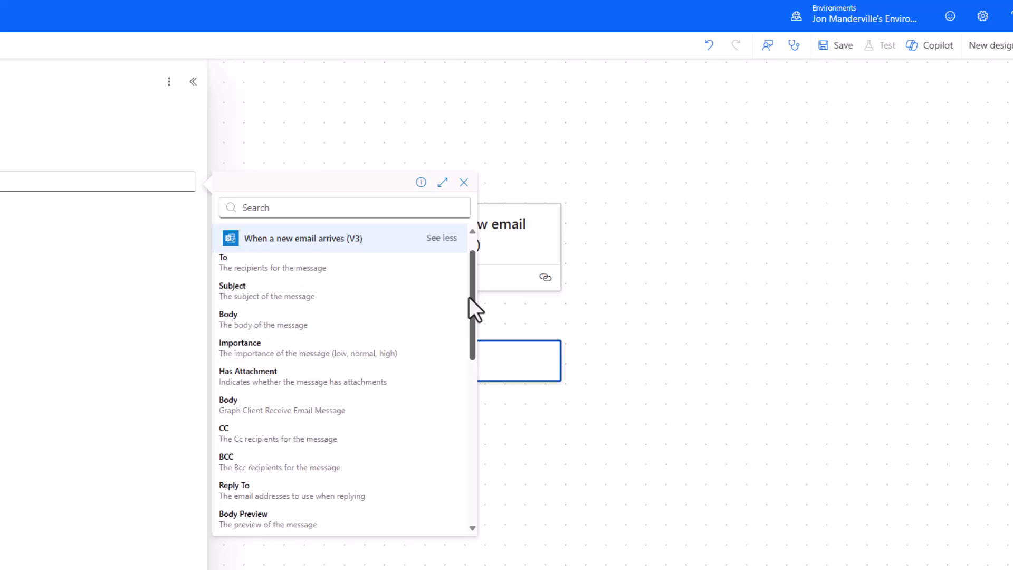
{"action": "scroll", "coordinate": [467, 317], "scroll_direction": "down", "scroll_amount": 1}
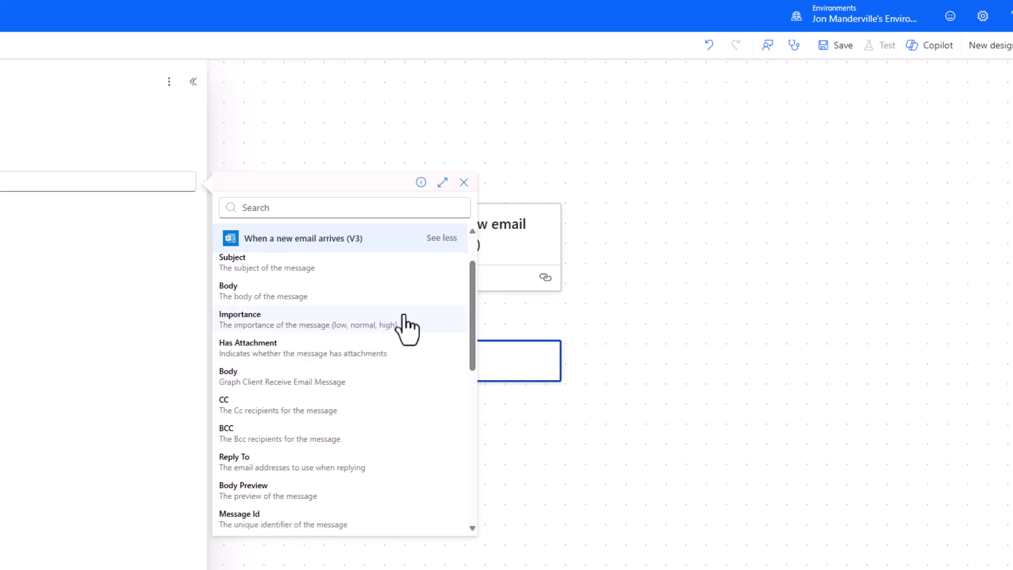
{"action": "left_click_drag", "start_coordinate": [471, 315], "coordinate": [470, 470]}
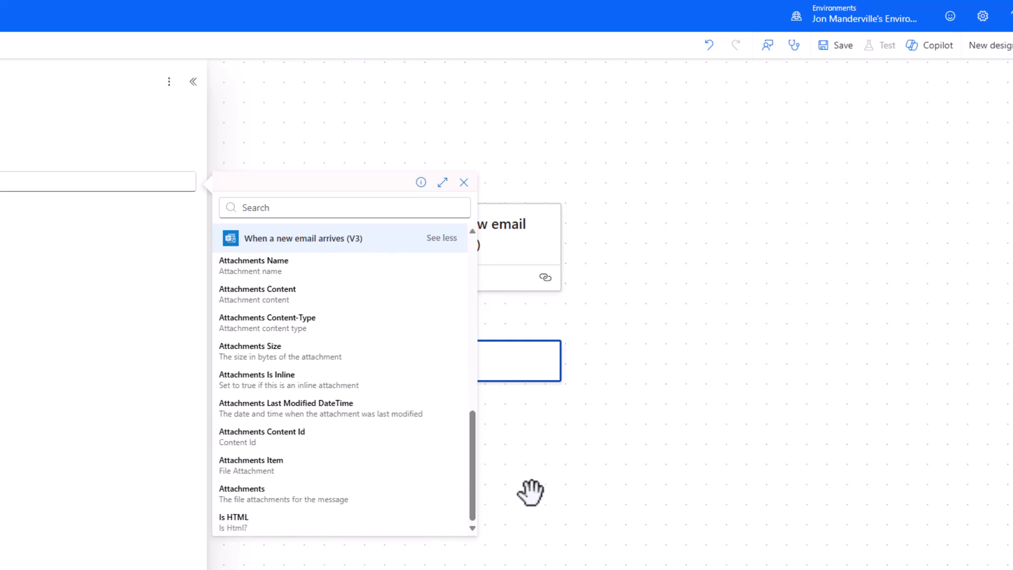
{"action": "left_click", "coordinate": [586, 485]}
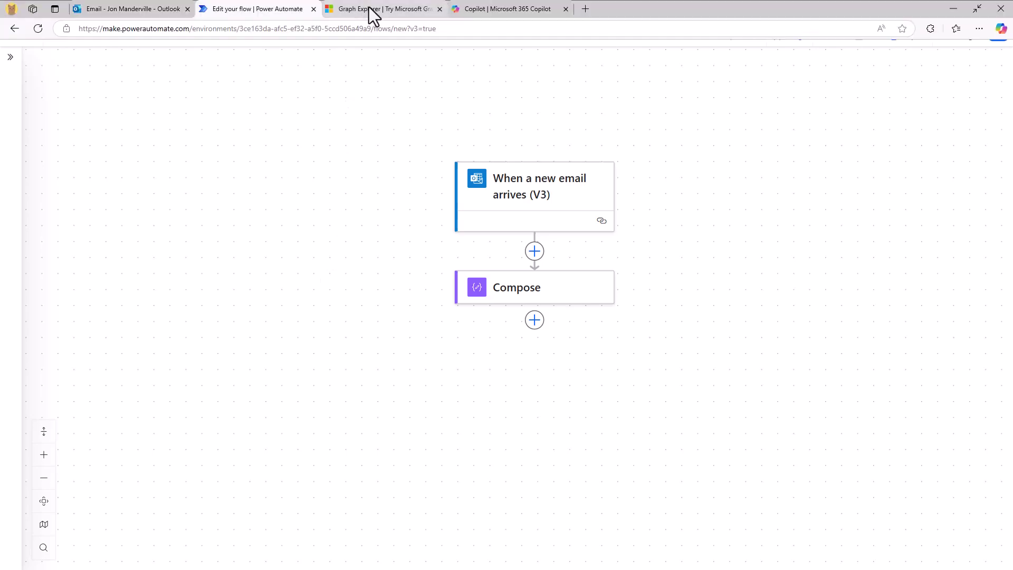
Step: Load the my mail query GET /v1.0/me/messages and sign in with the existing work account
{"action": "left_click", "coordinate": [372, 11]}
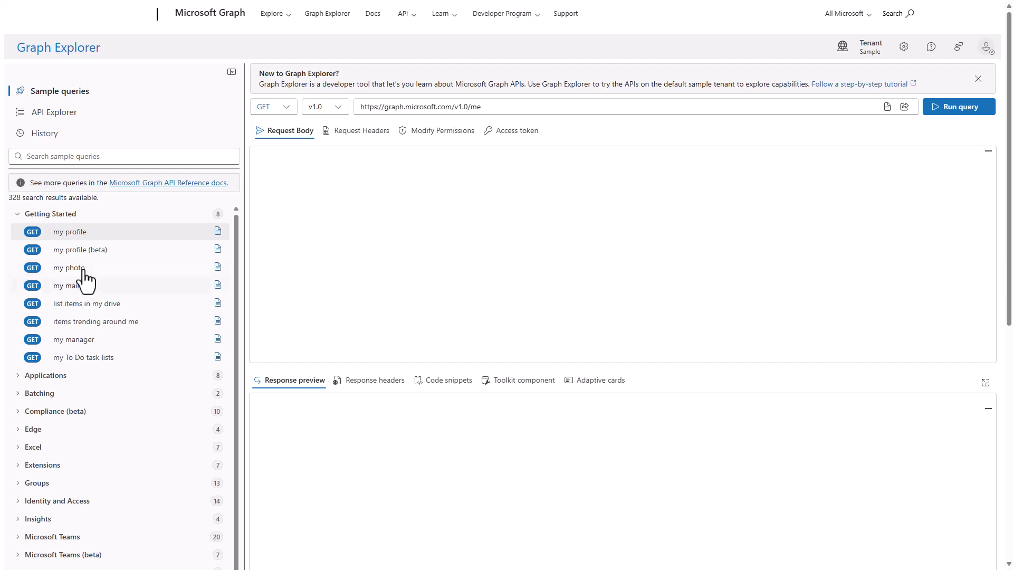
{"action": "left_click", "coordinate": [71, 287]}
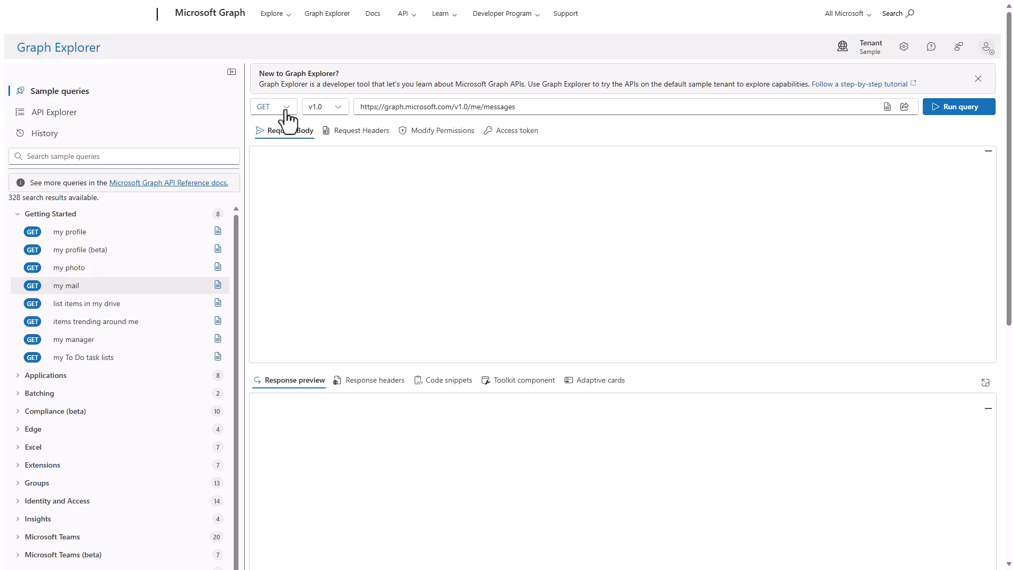
{"action": "left_click_drag", "start_coordinate": [515, 107], "coordinate": [363, 131]}
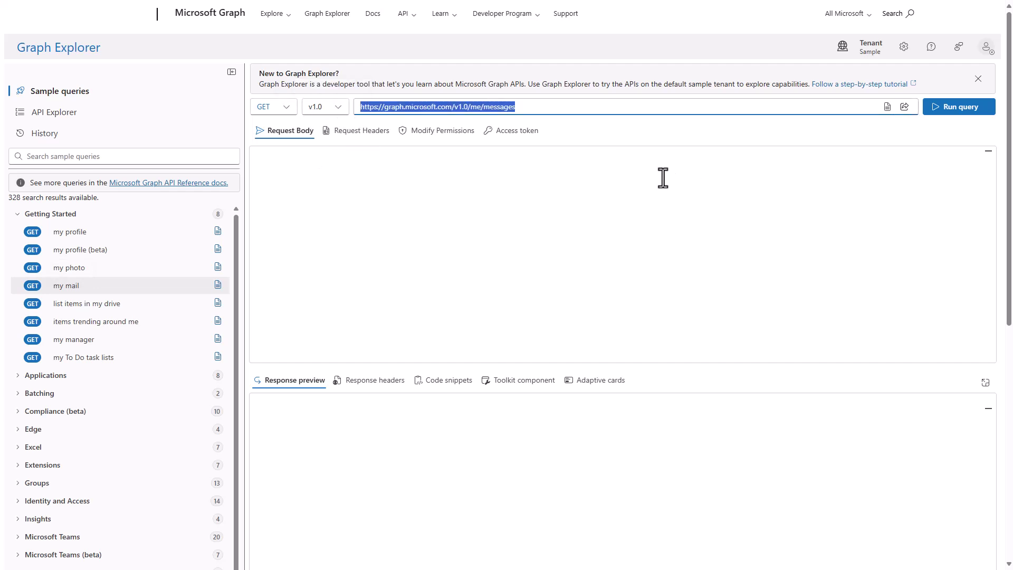
{"action": "left_click", "coordinate": [987, 49]}
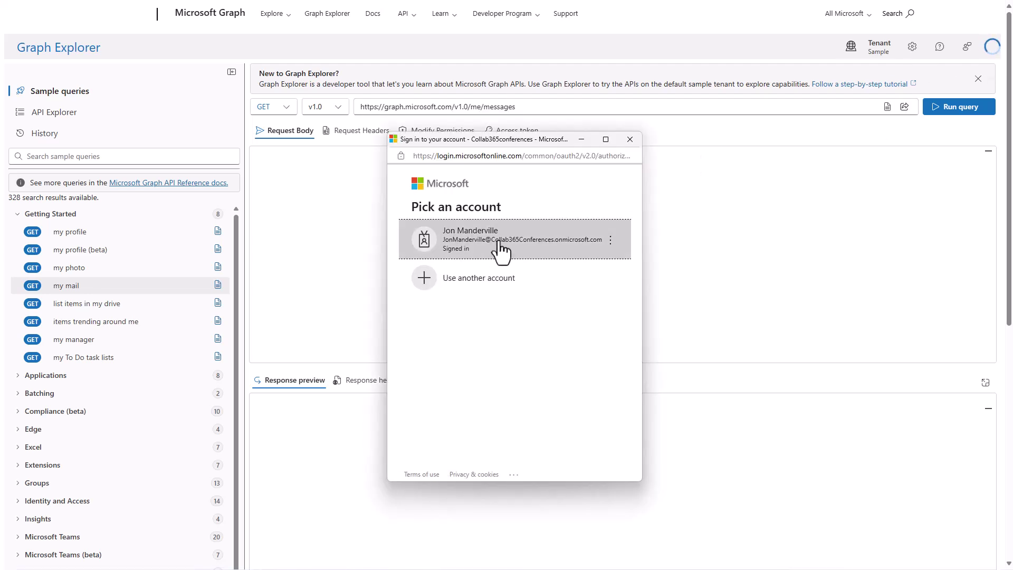
{"action": "left_click", "coordinate": [499, 251]}
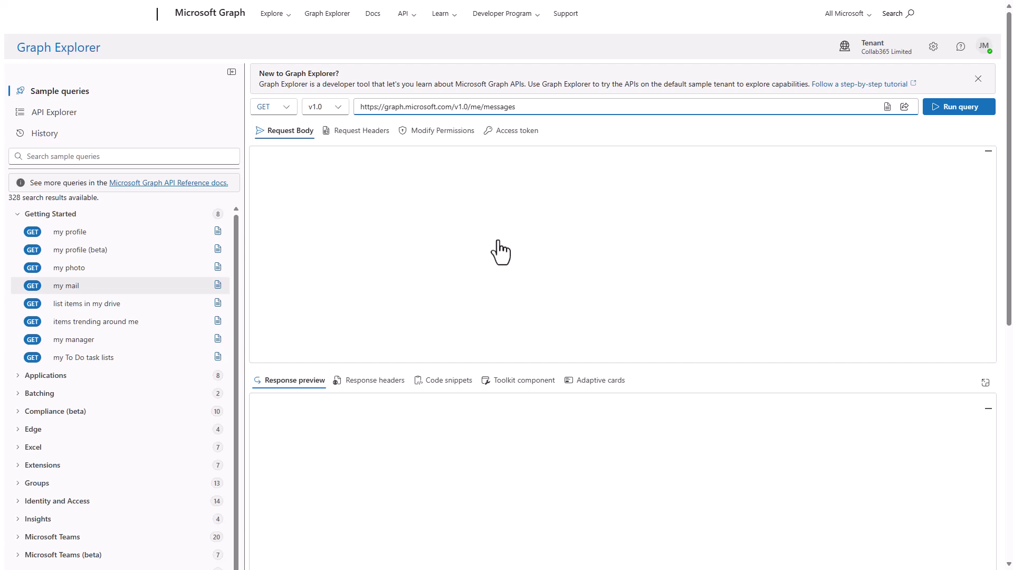
Step: Run the /me/messages query and inspect properties such as importance in the response
{"action": "left_click", "coordinate": [947, 108]}
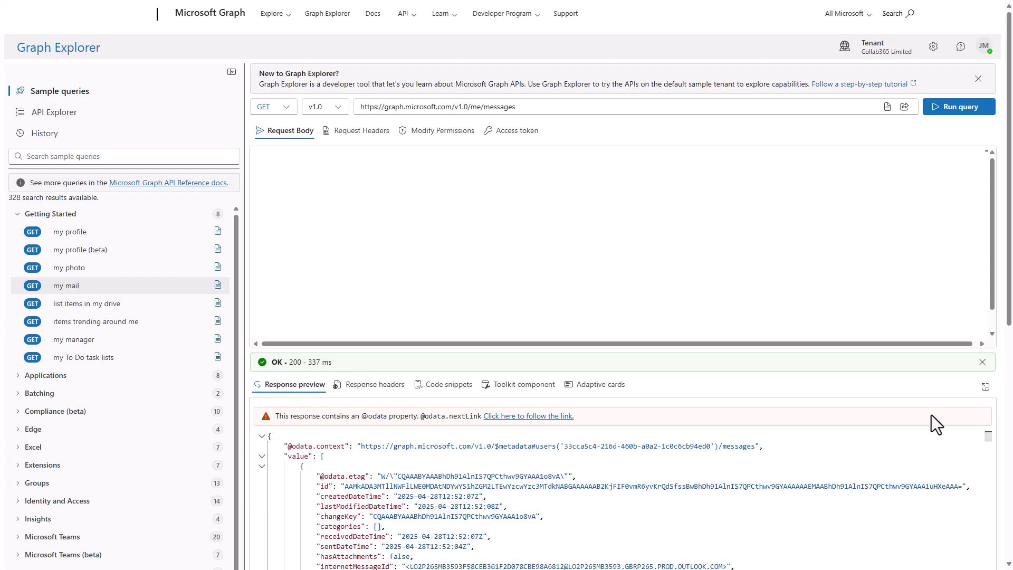
{"action": "scroll", "coordinate": [999, 425], "scroll_direction": "down", "scroll_amount": 4}
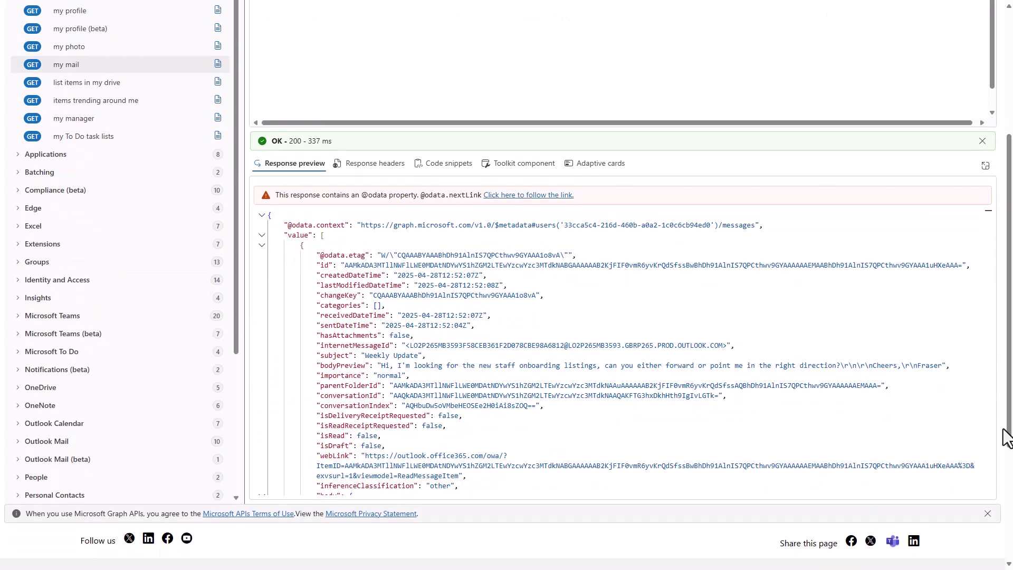
{"action": "scroll", "coordinate": [994, 227], "scroll_direction": "down", "scroll_amount": 2}
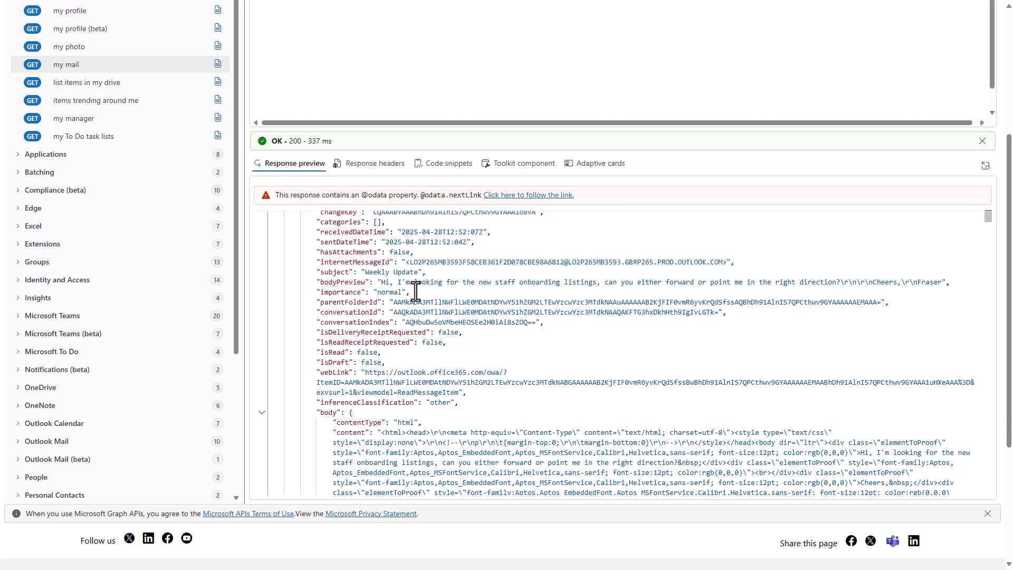
{"action": "left_click_drag", "start_coordinate": [411, 291], "coordinate": [320, 292]}
{"action": "scroll", "coordinate": [390, 353], "scroll_direction": "up", "scroll_amount": 1}
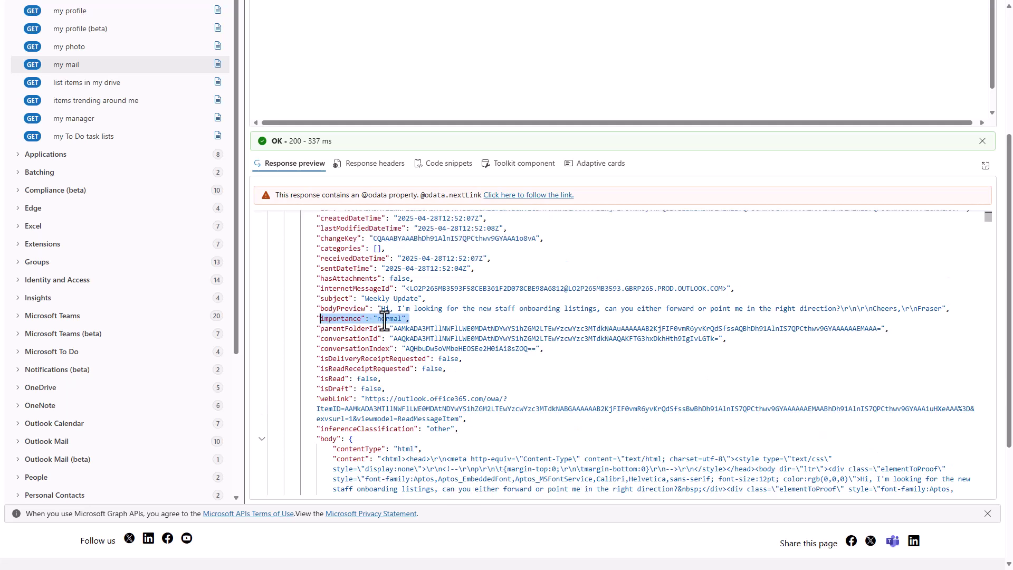
{"action": "left_click_drag", "start_coordinate": [385, 248], "coordinate": [316, 249]}
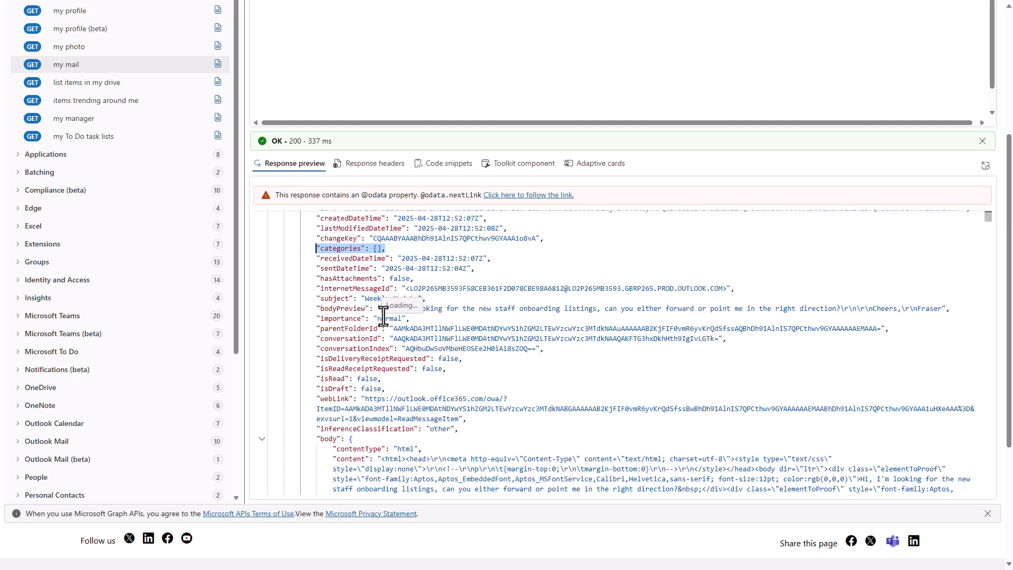
{"action": "scroll", "coordinate": [474, 361], "scroll_direction": "up", "scroll_amount": 1}
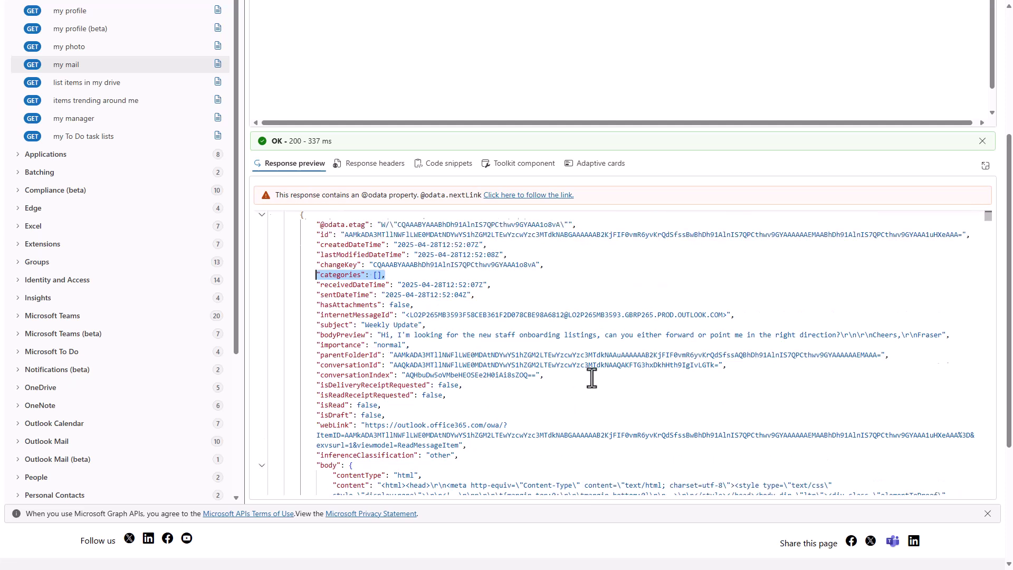
{"action": "scroll", "coordinate": [591, 377], "scroll_direction": "up", "scroll_amount": 1}
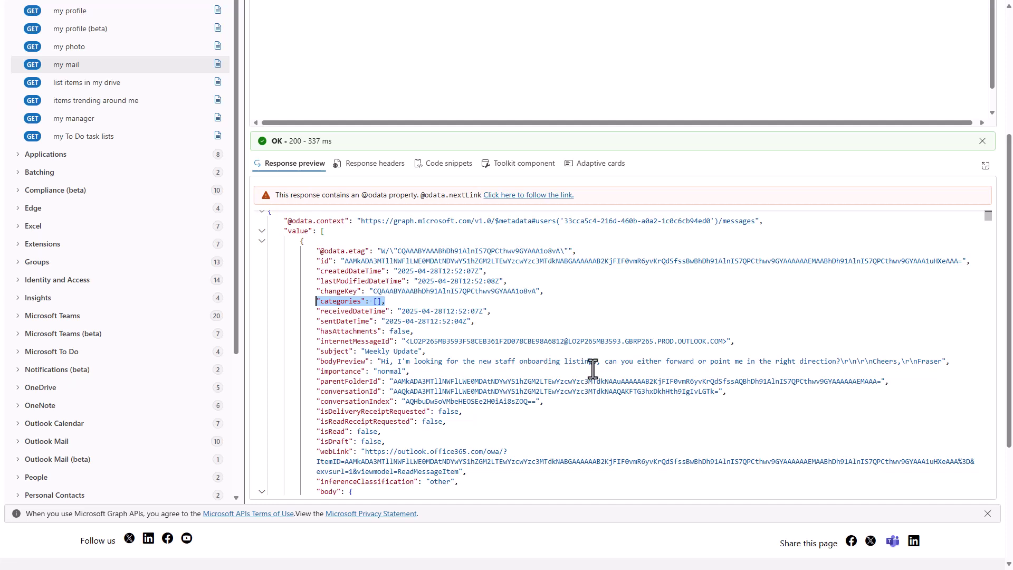
{"action": "scroll", "coordinate": [558, 341], "scroll_direction": "up", "scroll_amount": 1}
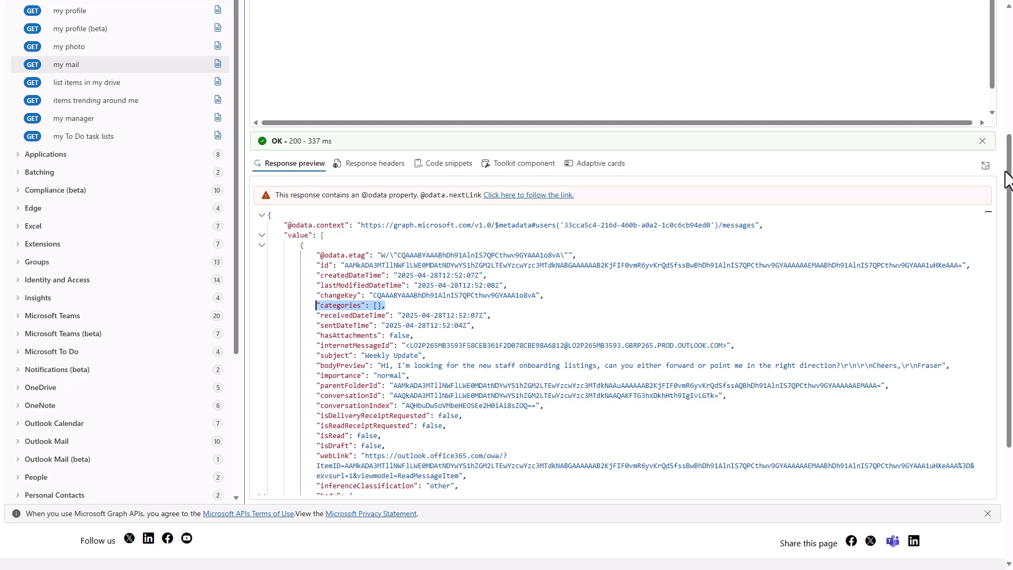
Step: Rerun the messages query from the top of the page and select the whole query URL
{"action": "left_click", "coordinate": [1008, 125]}
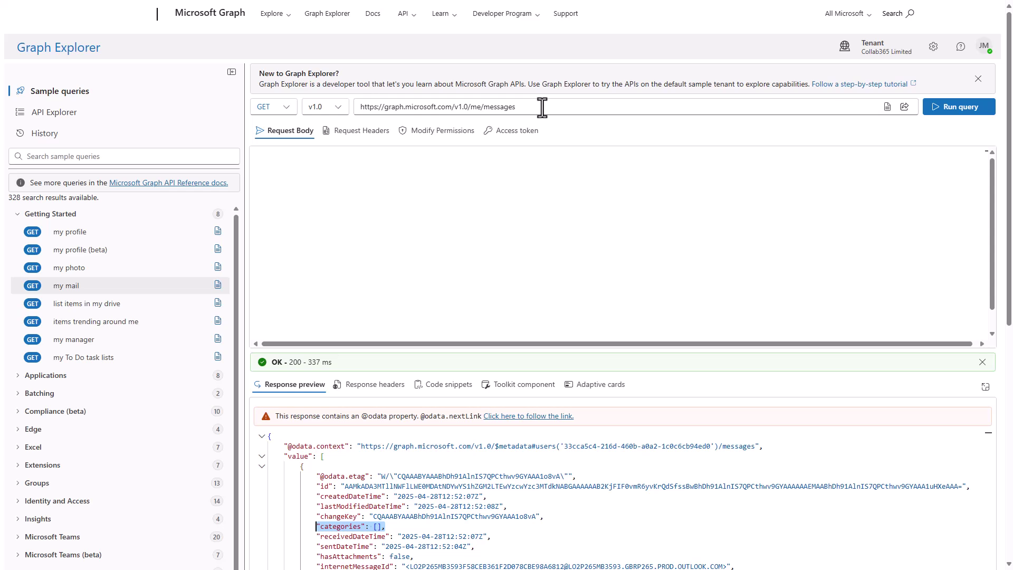
{"action": "key", "text": "Return"}
{"action": "triple_click", "coordinate": [411, 107]}
{"action": "key", "text": "super+c"}
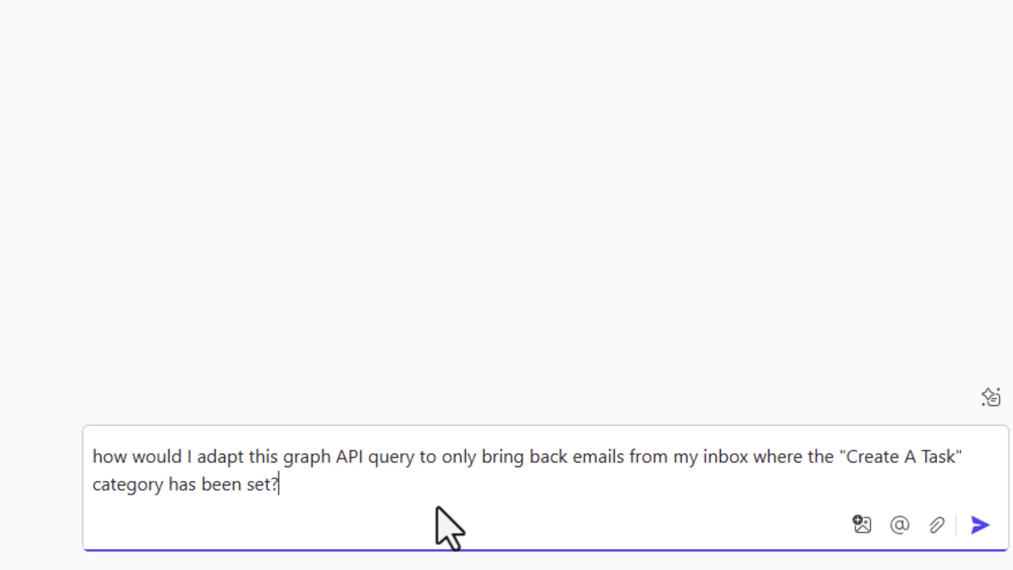
Step: Ask Copilot to filter the pasted messages URL by Create A Task, then copy its $filter query
{"action": "key", "text": "shift+Return"}
{"action": "key", "text": "super+v"}
{"action": "left_click", "coordinate": [302, 330]}
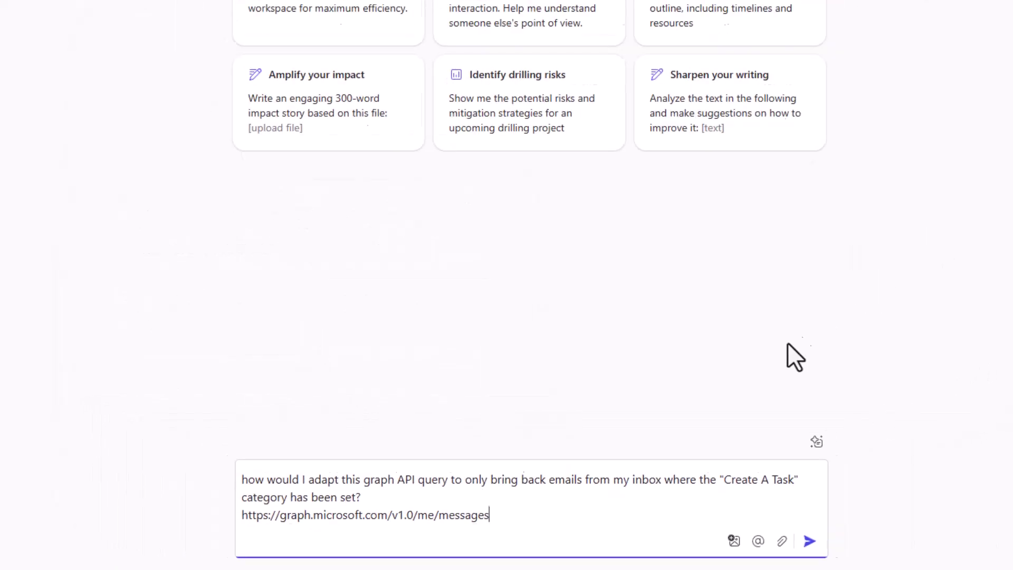
{"action": "left_click", "coordinate": [809, 541]}
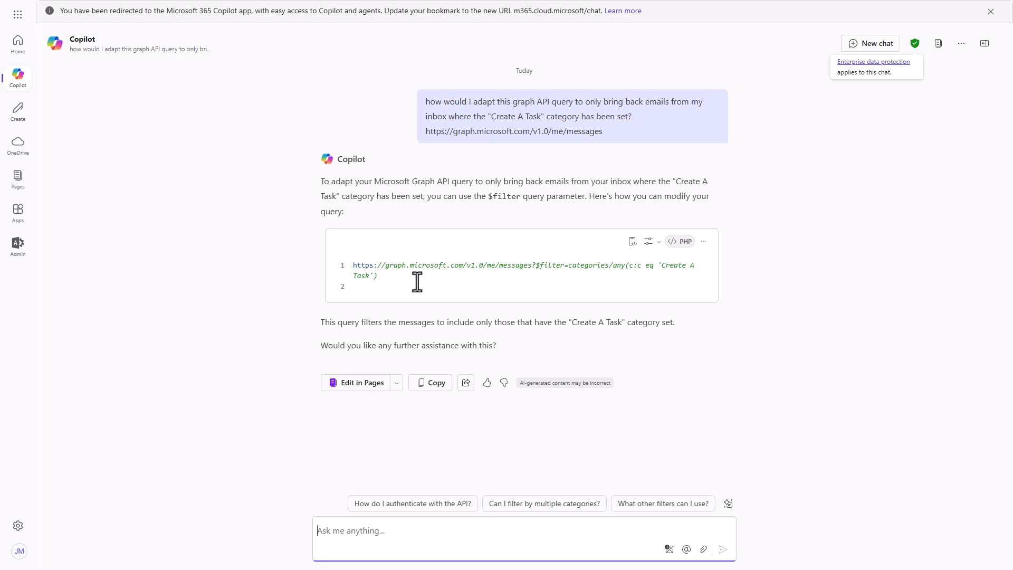
{"action": "left_click", "coordinate": [633, 244]}
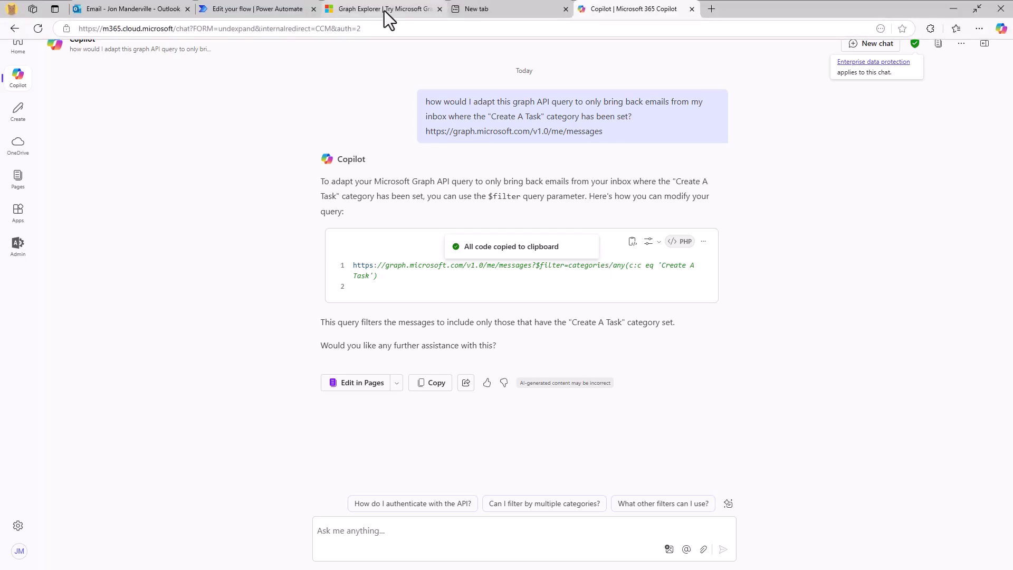
Step: Run the categories/any(c:c eq 'Create A Task') filtered URL and review the single Weekly Update result
{"action": "left_click", "coordinate": [384, 9]}
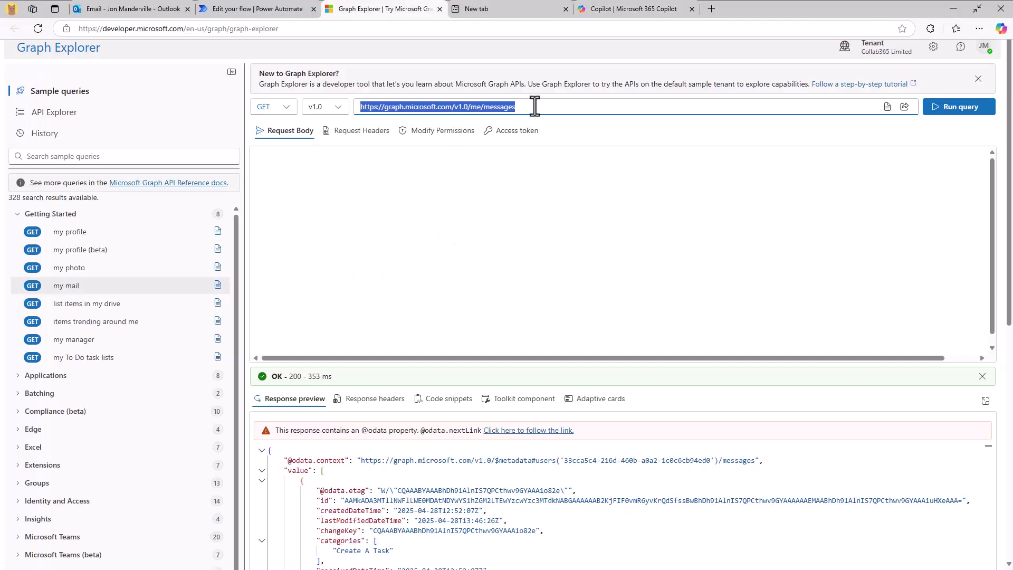
{"action": "key", "text": "ctrl+v"}
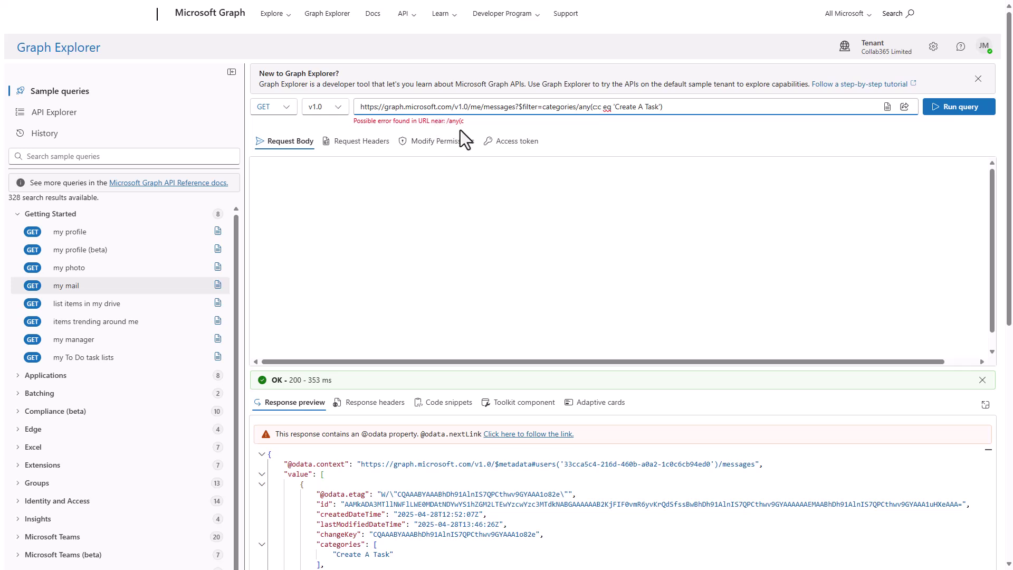
{"action": "left_click", "coordinate": [962, 110]}
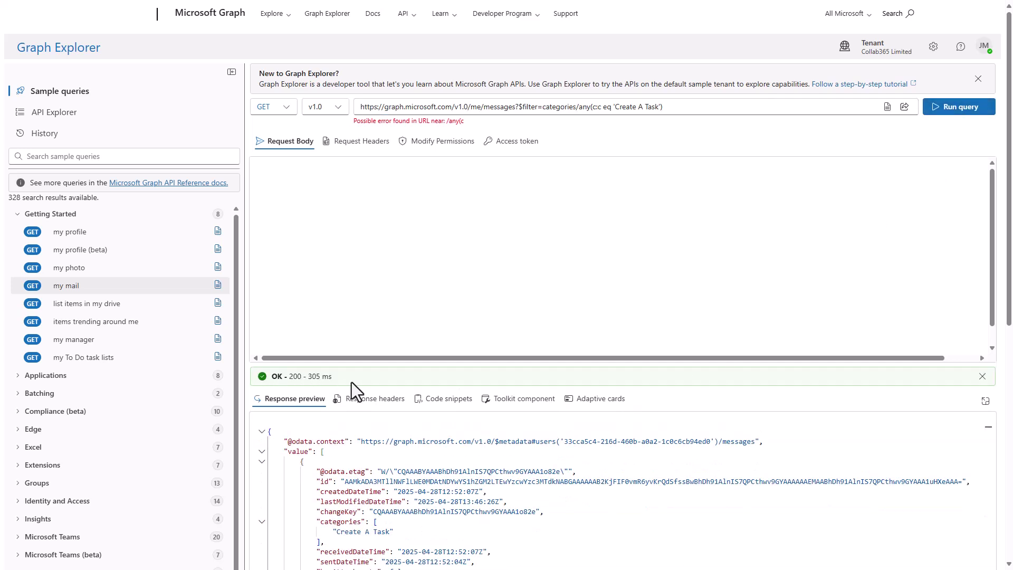
{"action": "scroll", "coordinate": [685, 475], "scroll_direction": "down", "scroll_amount": 1}
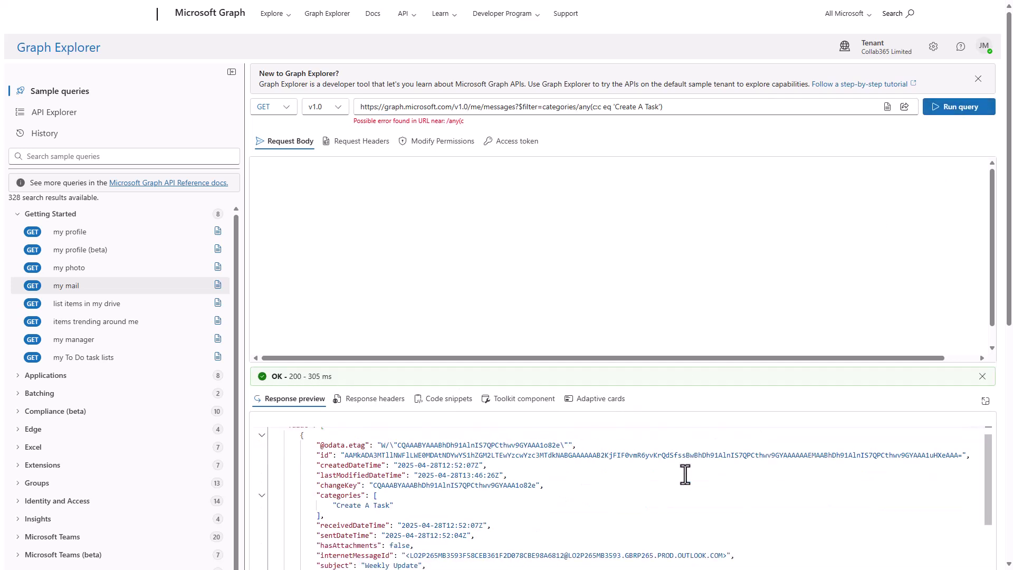
{"action": "scroll", "coordinate": [684, 474], "scroll_direction": "down", "scroll_amount": 4}
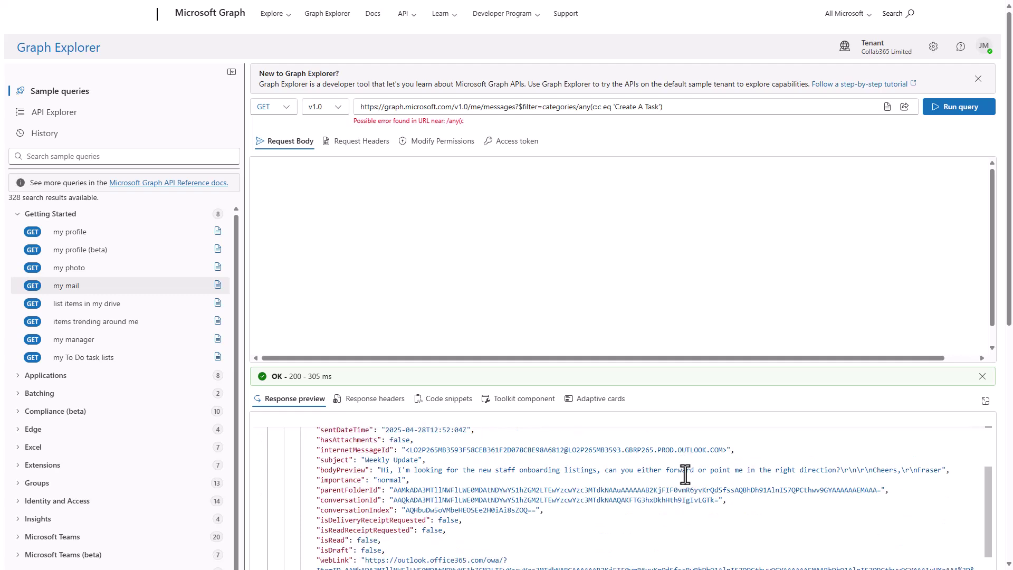
{"action": "scroll", "coordinate": [685, 475], "scroll_direction": "down", "scroll_amount": 10}
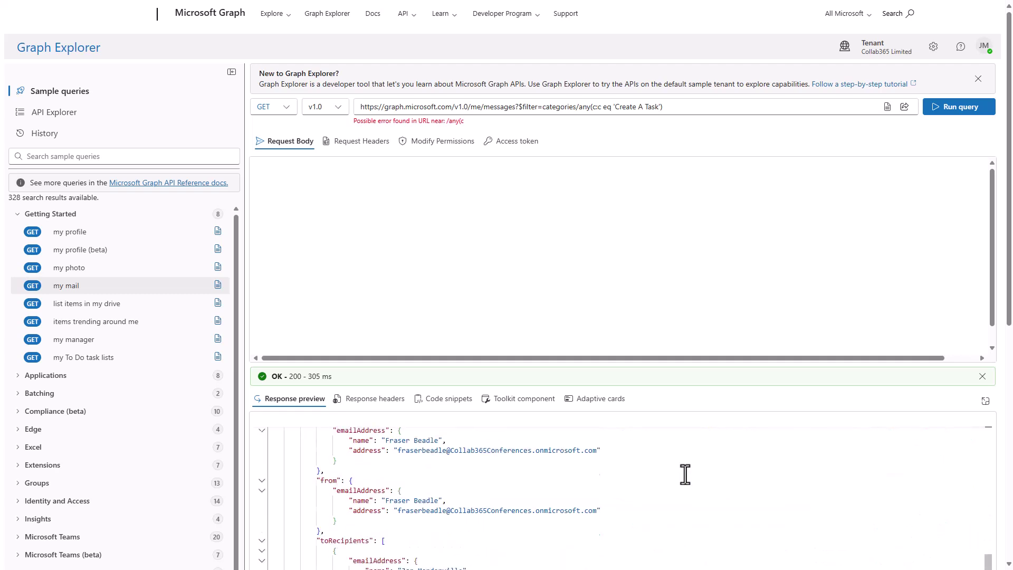
{"action": "scroll", "coordinate": [685, 474], "scroll_direction": "down", "scroll_amount": 7}
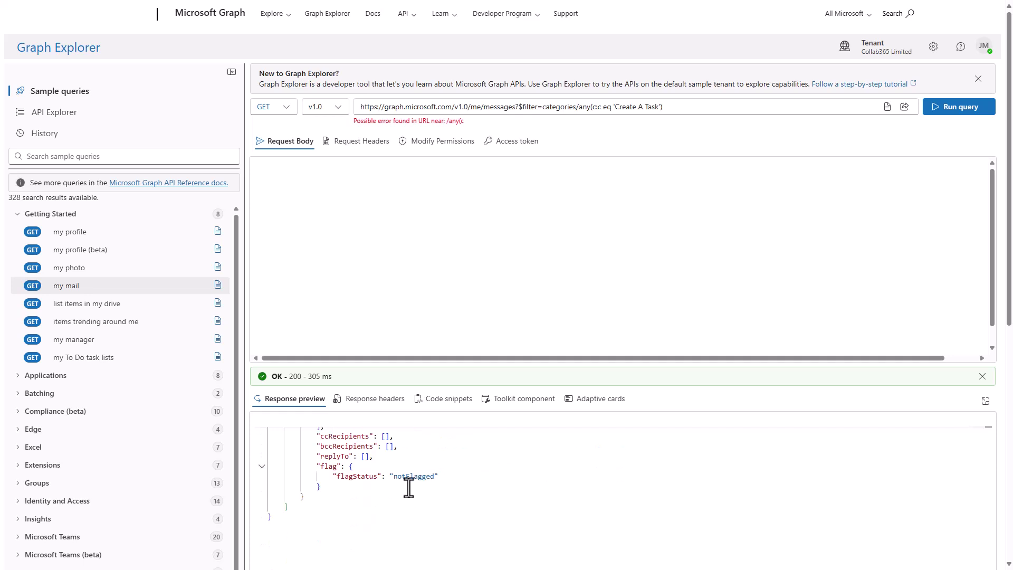
Step: Confirm in Outlook that Weekly Update has Create A Task ticked, then go back to Graph Explorer
{"action": "mouse_move", "coordinate": [246, 1]}
{"action": "key", "text": "ctrl+1"}
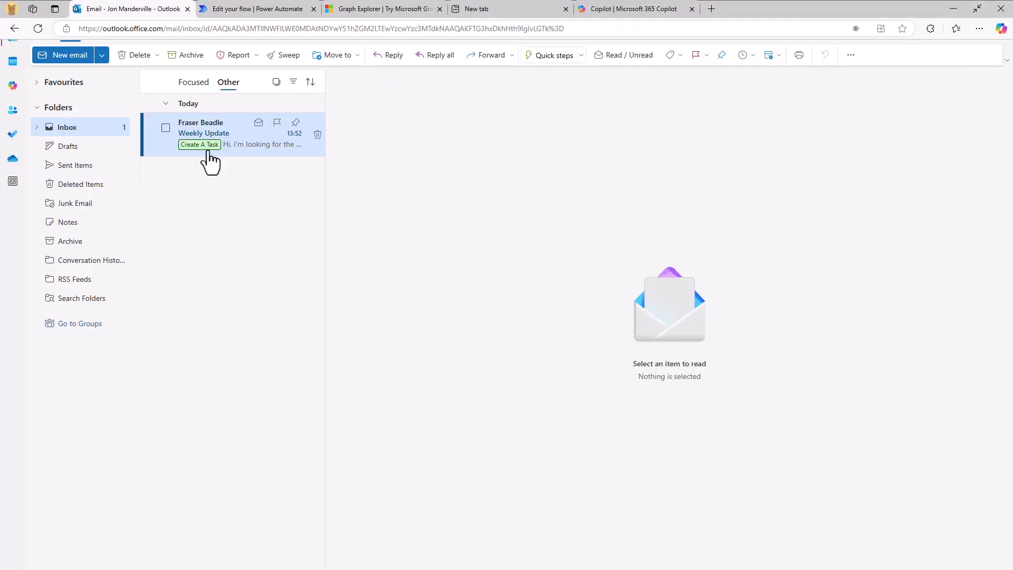
{"action": "right_click", "coordinate": [244, 152]}
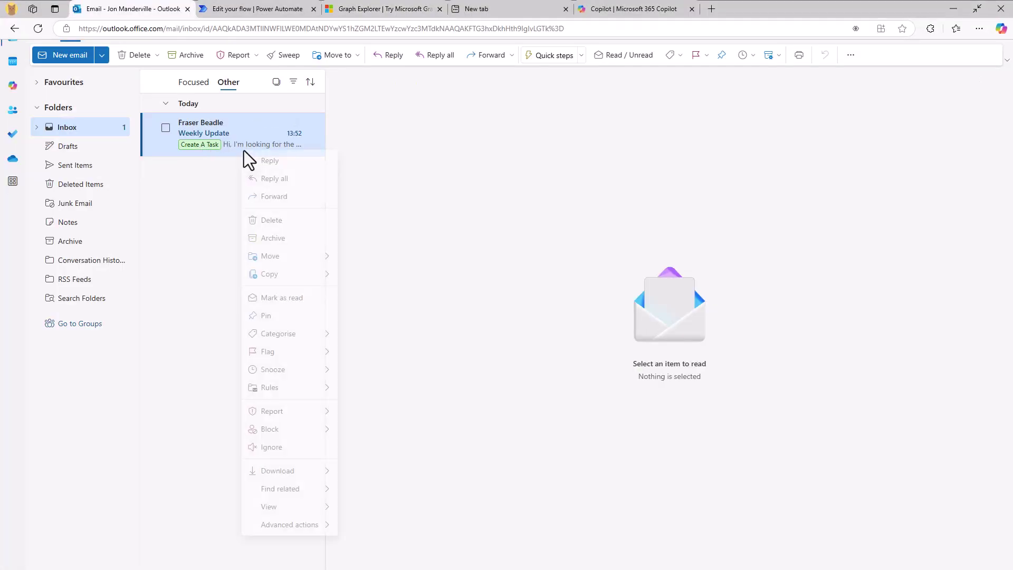
{"action": "mouse_move", "coordinate": [317, 333]}
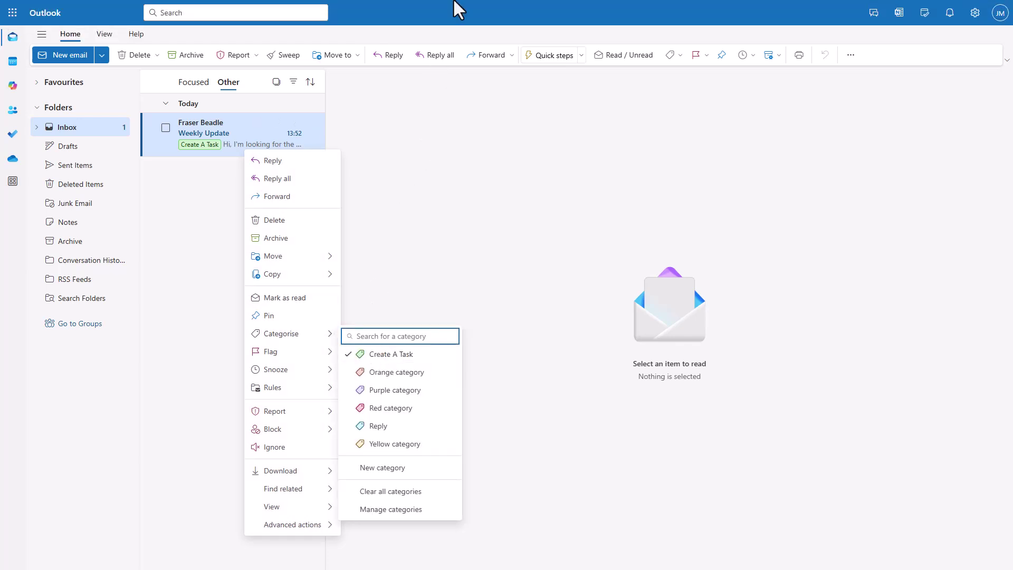
{"action": "mouse_move", "coordinate": [454, 1]}
{"action": "left_click", "coordinate": [397, 7]}
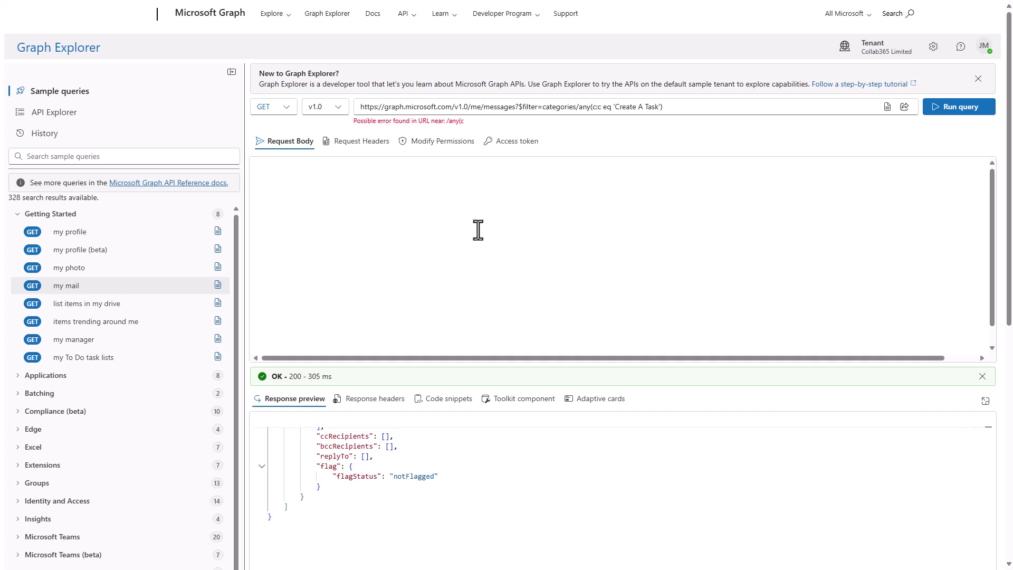
Step: Select the $filter=categories/any(c:c eq 'Create A Task') clause at the URL's end
{"action": "left_click_drag", "start_coordinate": [665, 106], "coordinate": [344, 109]}
{"action": "key", "text": "ctrl+c"}
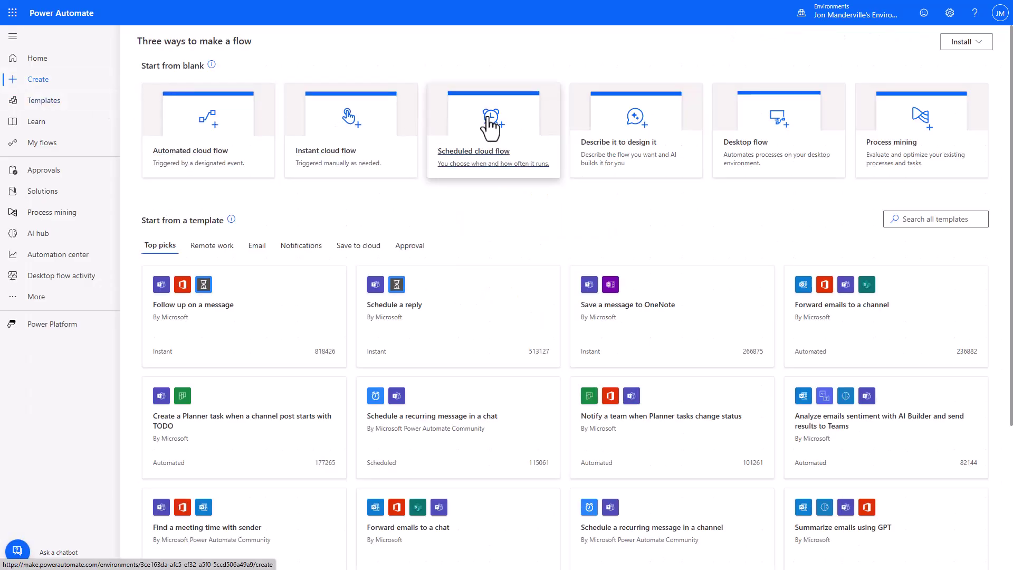
Step: Create the scheduled cloud flow 'Create Tasks From Emails' with Repeat every set to 2 Hour
{"action": "left_click", "coordinate": [489, 121]}
{"action": "left_click", "coordinate": [590, 192]}
{"action": "type", "text": "Create Tasks From Emails"}
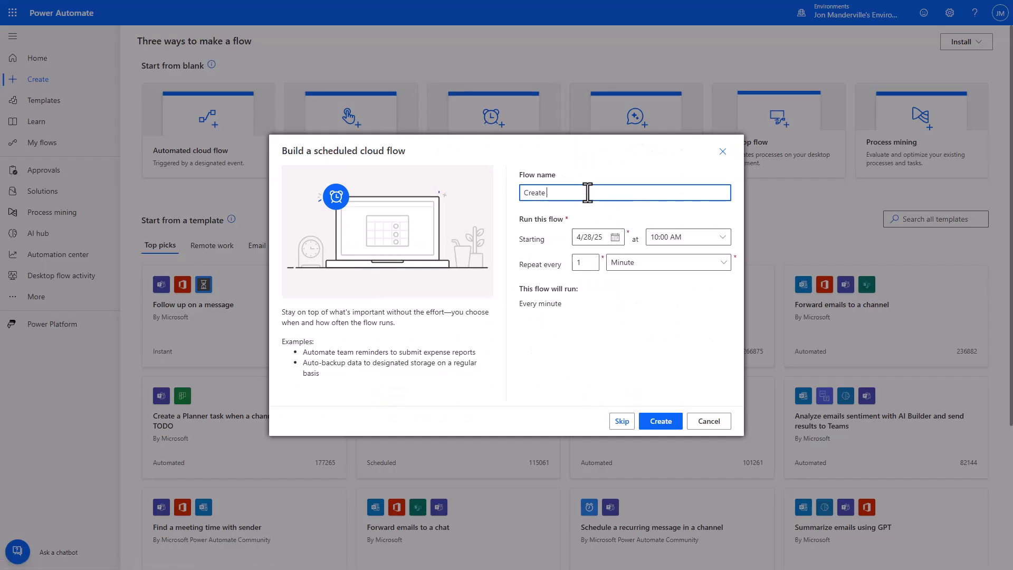
{"action": "left_click", "coordinate": [724, 263]}
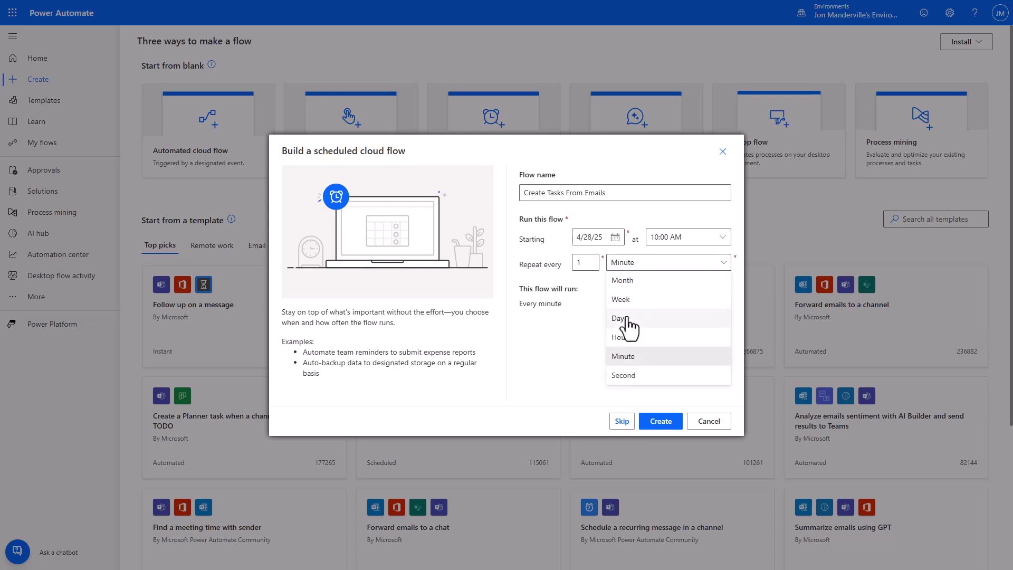
{"action": "left_click", "coordinate": [630, 339]}
{"action": "key", "text": "shift+Tab"}
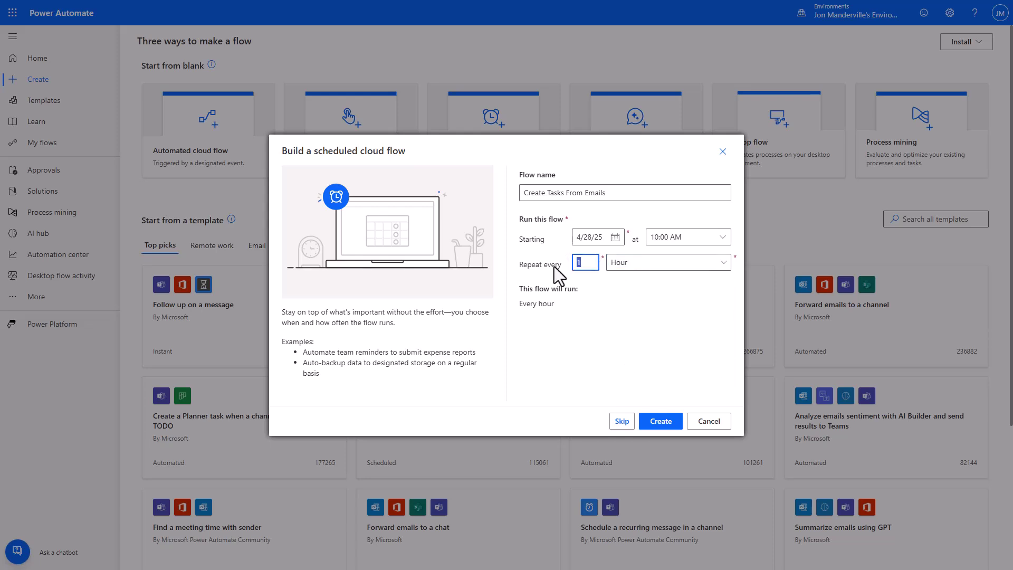
{"action": "type", "text": "2"}
{"action": "left_click", "coordinate": [622, 325]}
{"action": "left_click", "coordinate": [658, 422]}
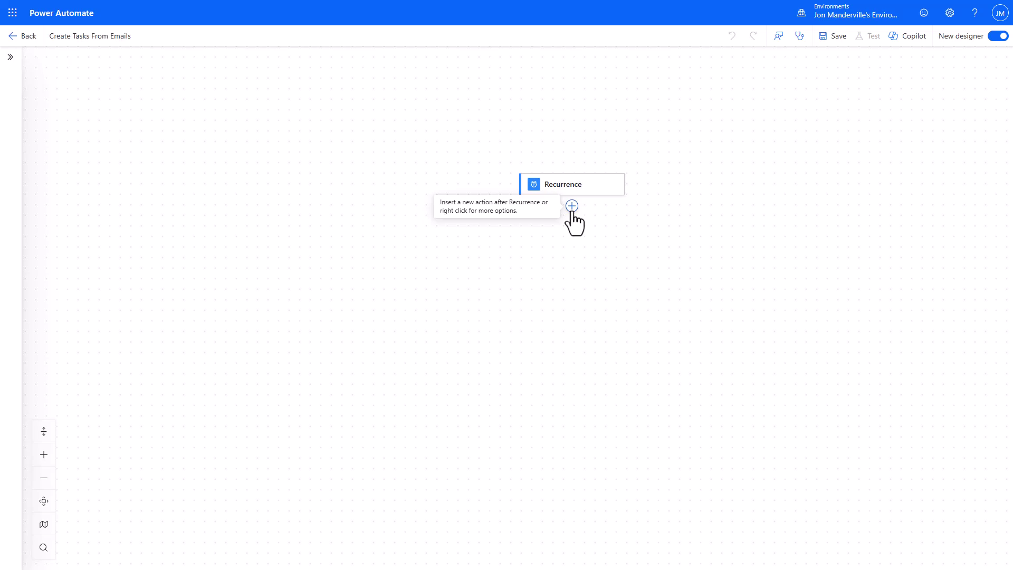
Step: Add an Office 365 Outlook 'Send an HTTP request' action below Recurrence
{"action": "left_click", "coordinate": [571, 206]}
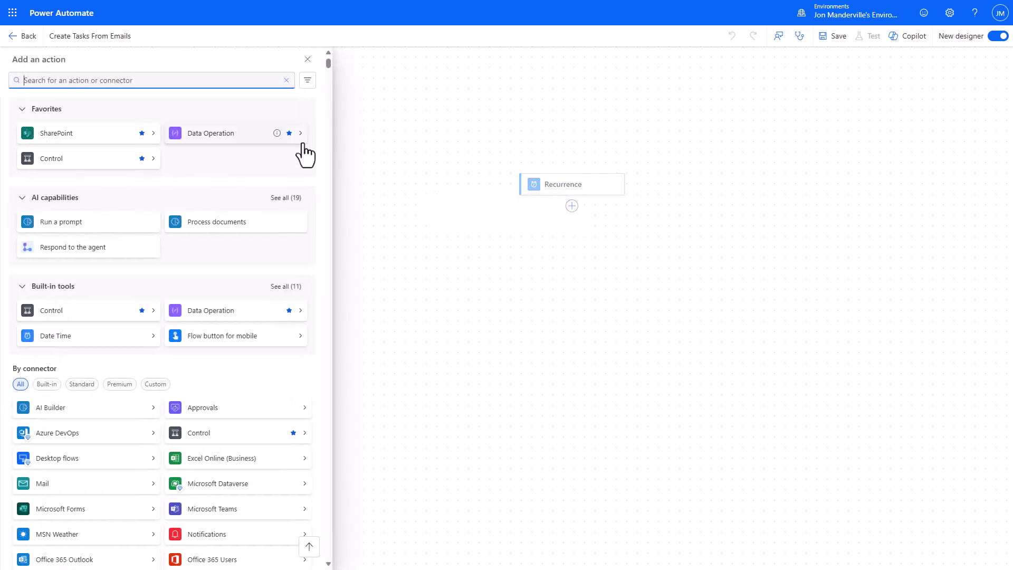
{"action": "type", "text": "http"}
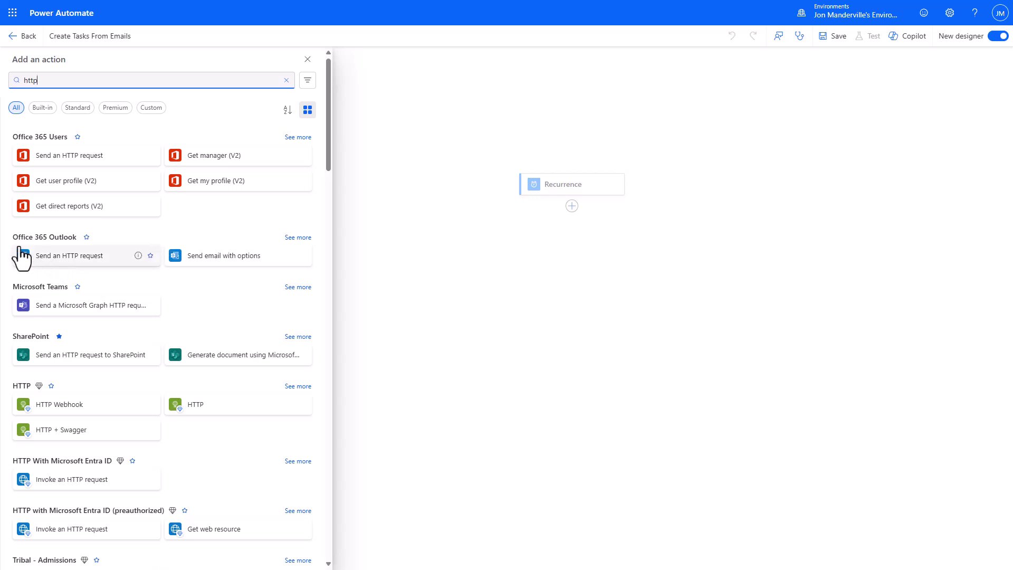
{"action": "left_click", "coordinate": [79, 256]}
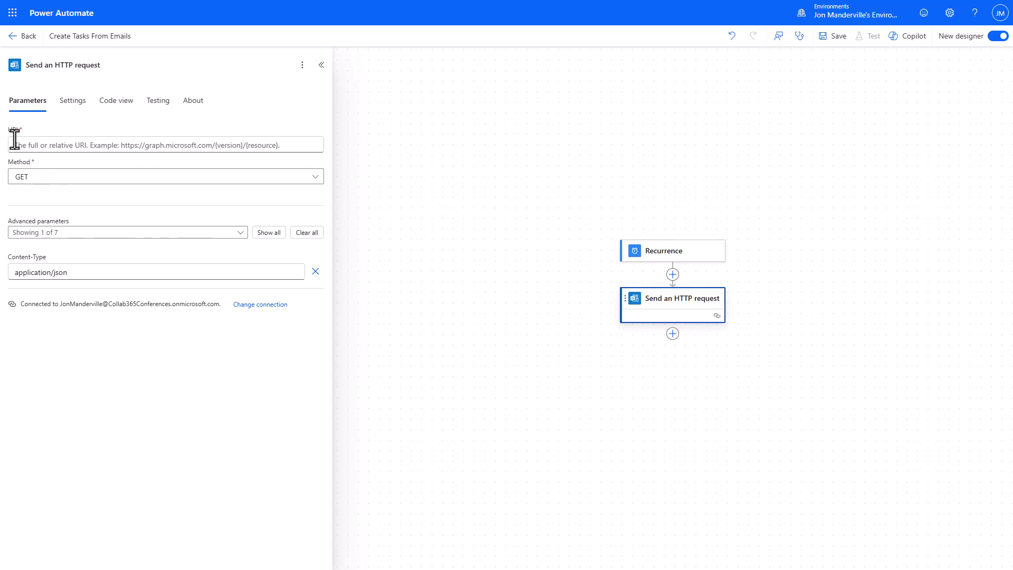
Step: Paste the 'Create A Task' category-filtered Graph messages URL as the URI, show all parameters, and save
{"action": "left_click", "coordinate": [29, 146]}
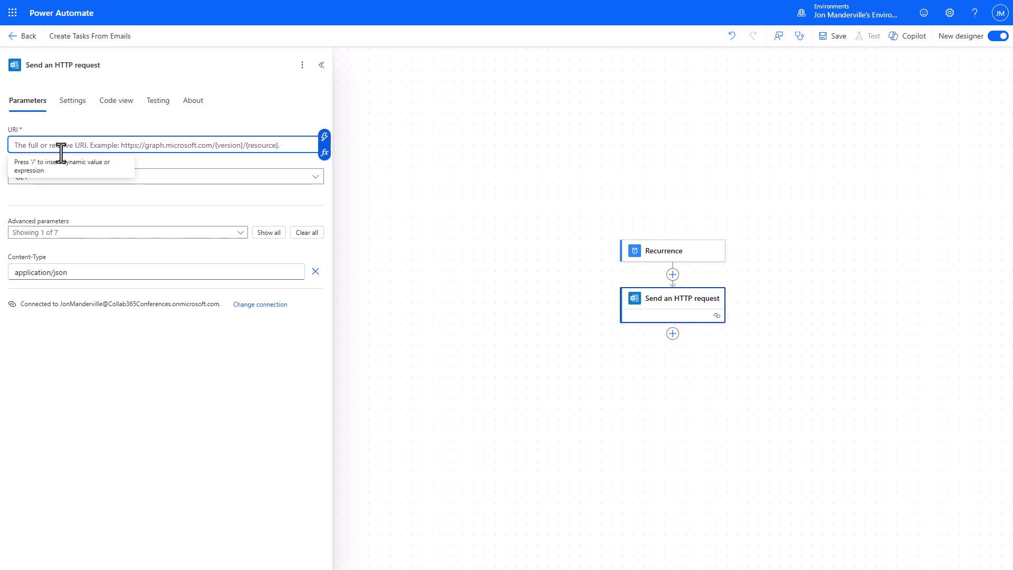
{"action": "key", "text": "ctrl+v"}
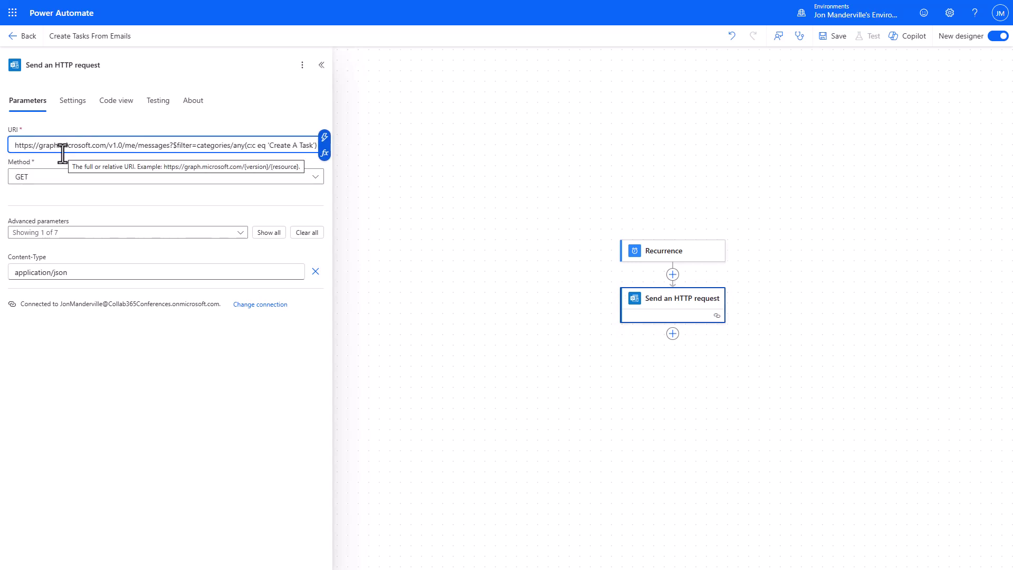
{"action": "left_click", "coordinate": [268, 233]}
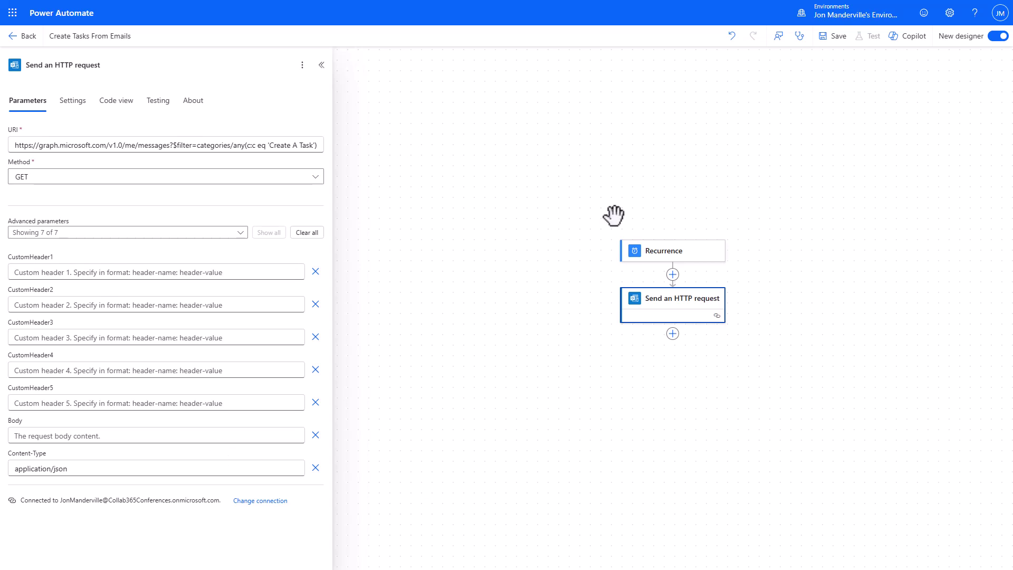
{"action": "left_click", "coordinate": [833, 38]}
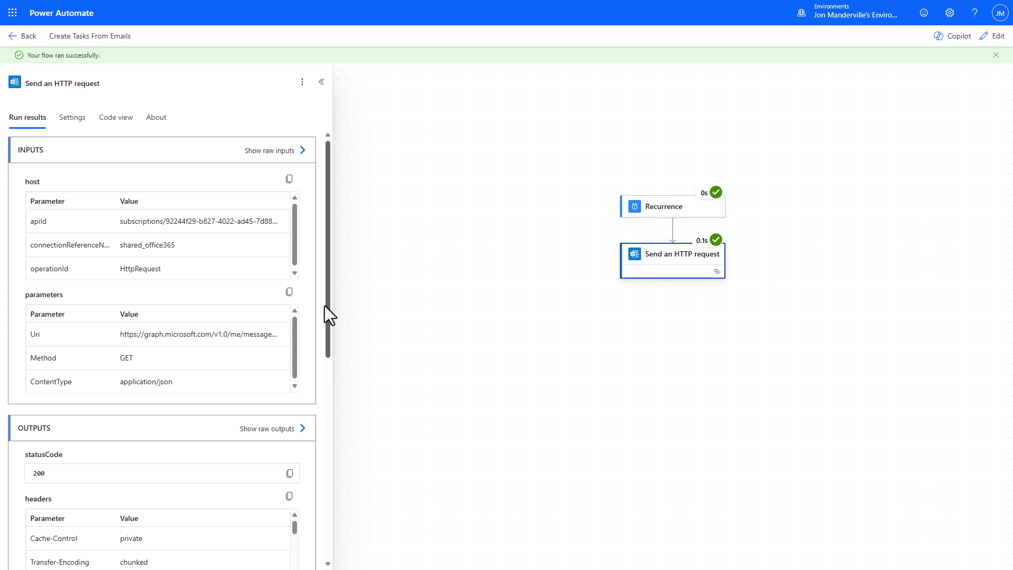
{"action": "scroll", "coordinate": [326, 305], "scroll_direction": "down", "scroll_amount": 3}
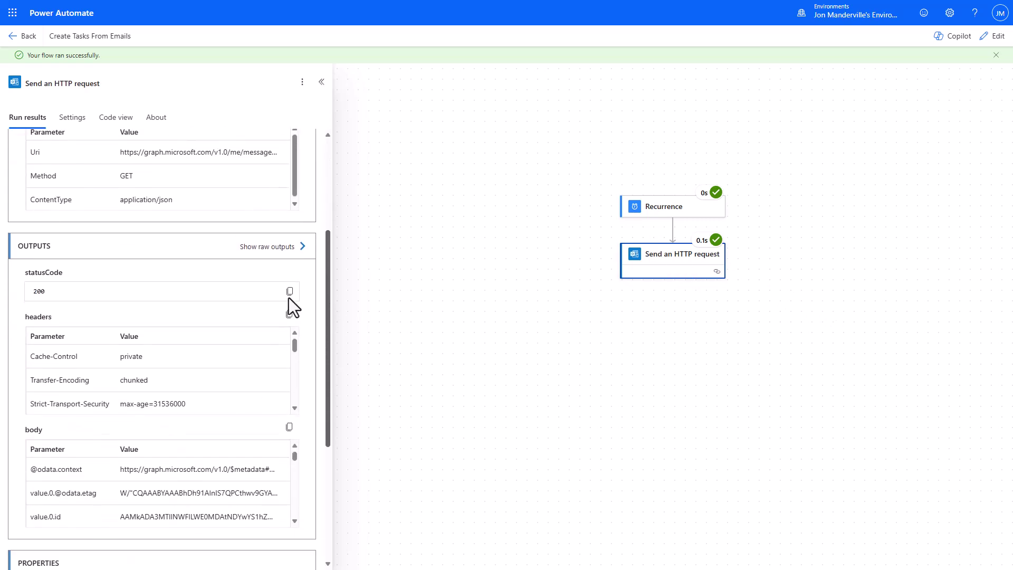
{"action": "left_click", "coordinate": [302, 248]}
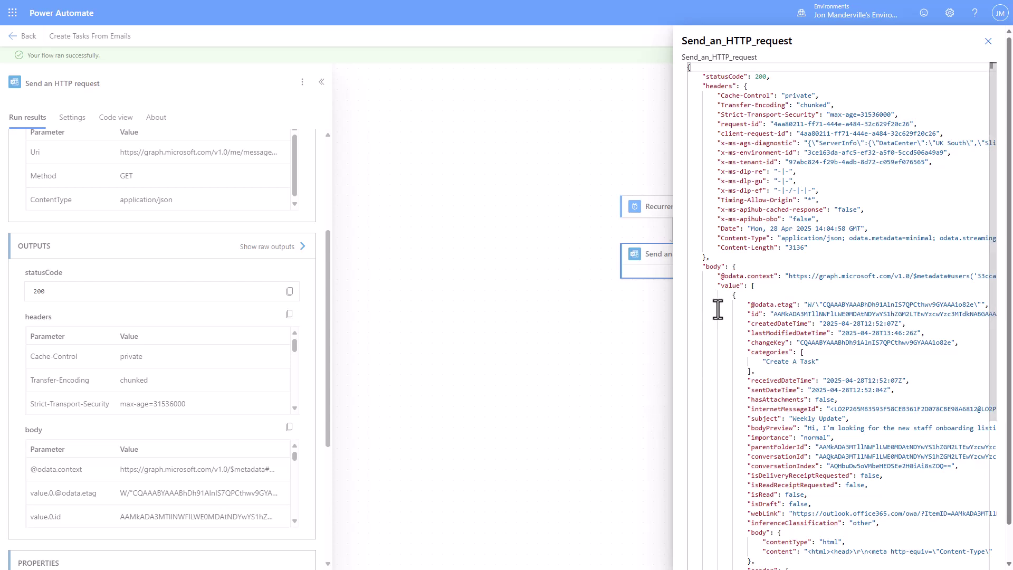
{"action": "left_click", "coordinate": [707, 267]}
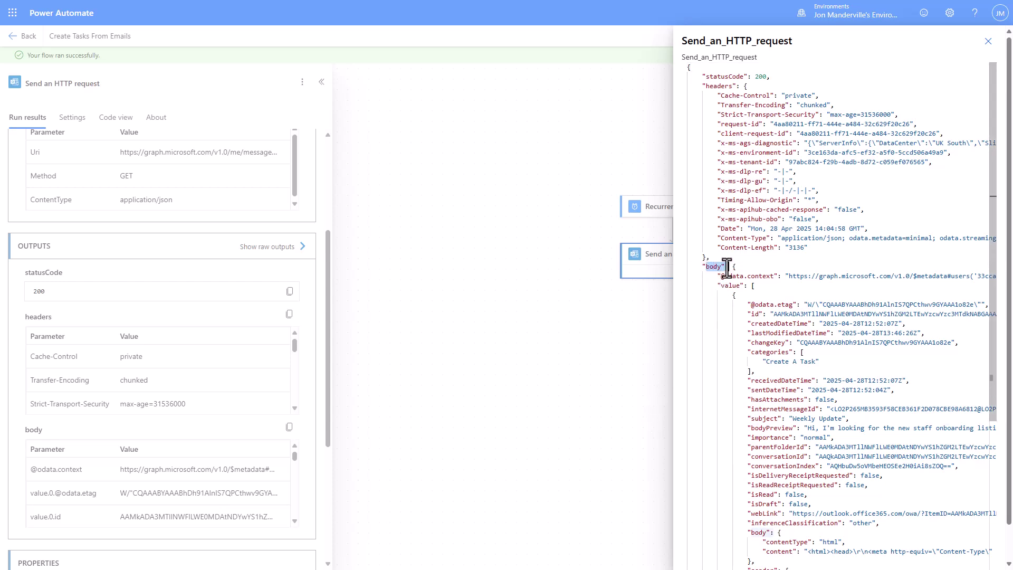
{"action": "left_click_drag", "start_coordinate": [727, 287], "coordinate": [746, 287]}
{"action": "left_click_drag", "start_coordinate": [1009, 216], "coordinate": [1007, 282]}
{"action": "scroll", "coordinate": [787, 407], "scroll_direction": "down", "scroll_amount": 8}
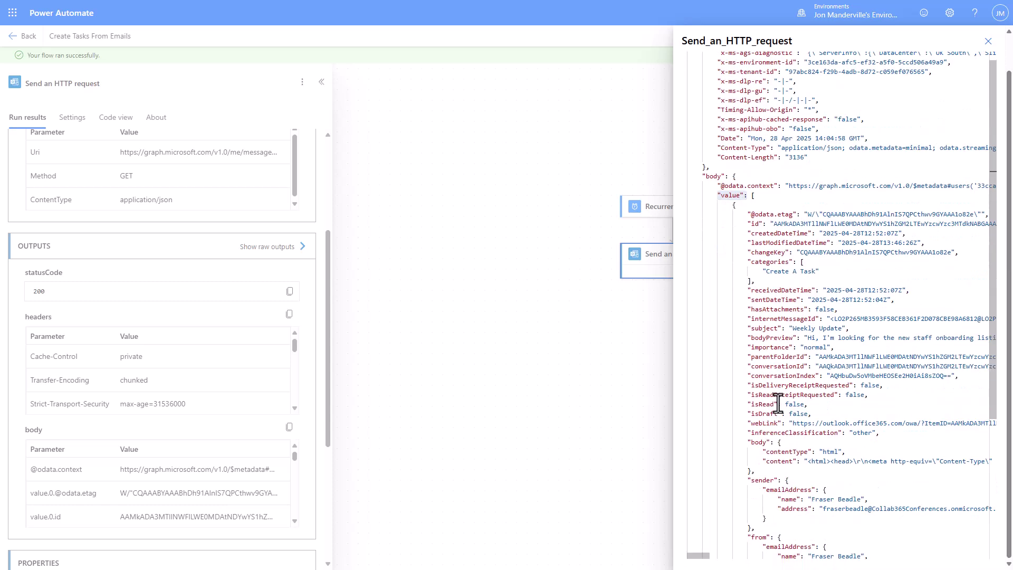
{"action": "scroll", "coordinate": [778, 399], "scroll_direction": "up", "scroll_amount": 4}
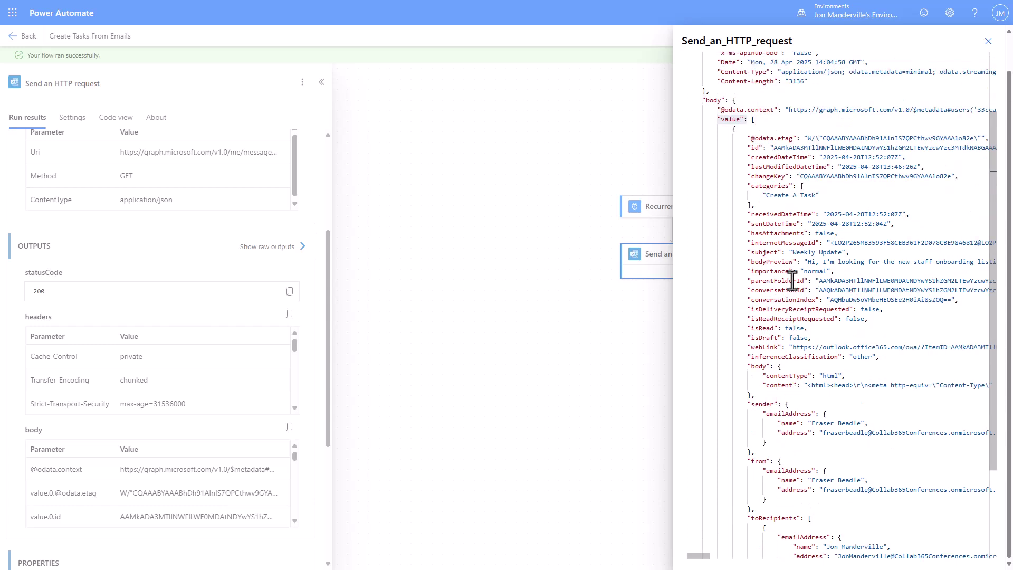
{"action": "left_click_drag", "start_coordinate": [747, 185], "coordinate": [820, 194]}
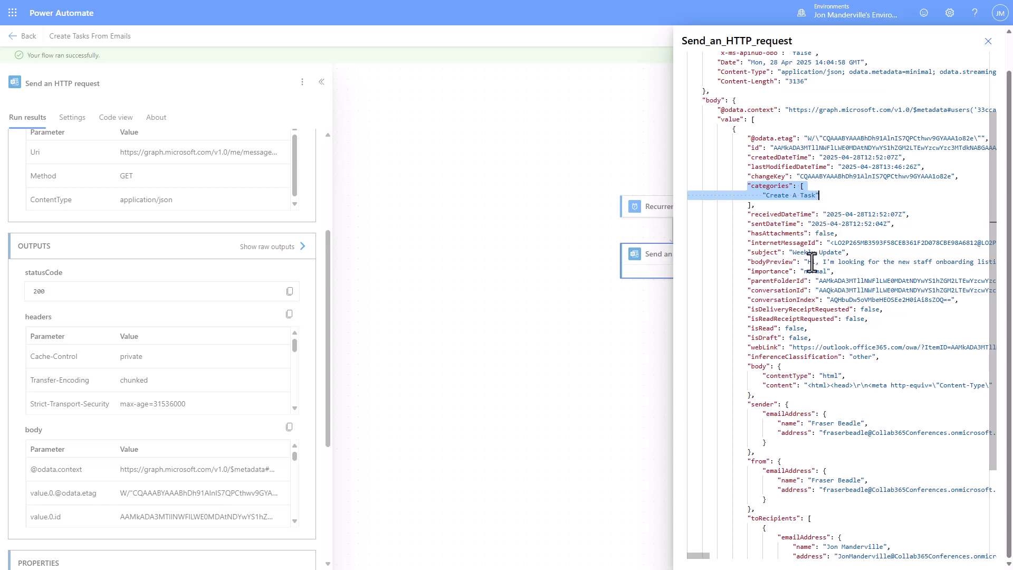
{"action": "left_click", "coordinate": [751, 262]}
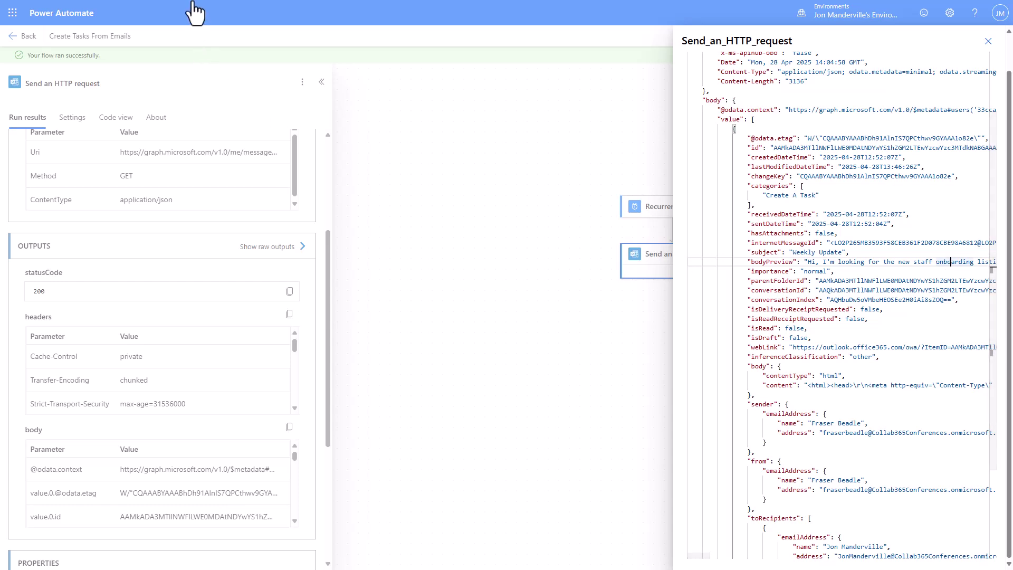
{"action": "left_click", "coordinate": [143, 10]}
{"action": "left_click", "coordinate": [217, 128]}
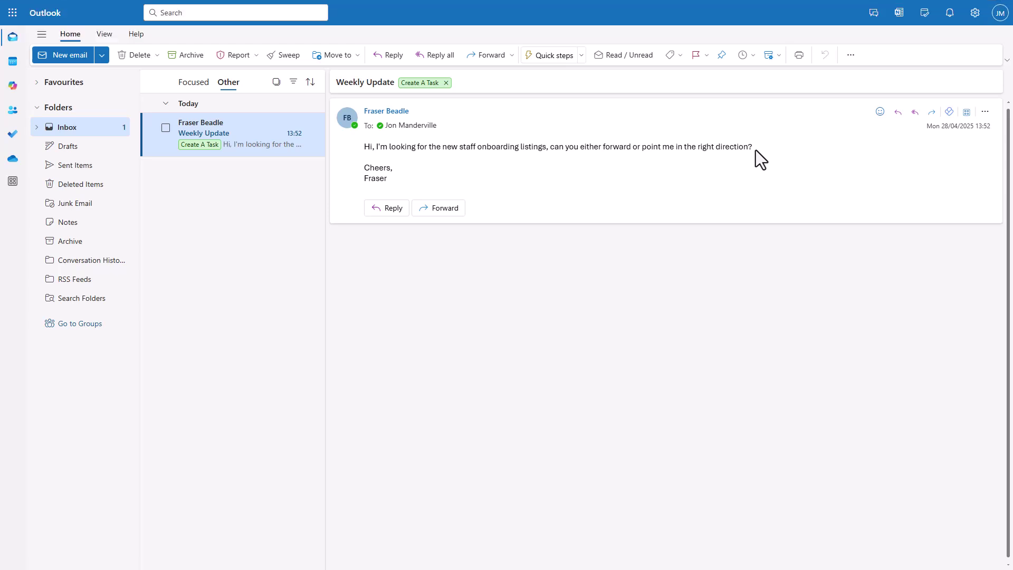
Step: From the run results, select and copy the Send an HTTP request step's entire raw JSON output
{"action": "left_click", "coordinate": [256, 8]}
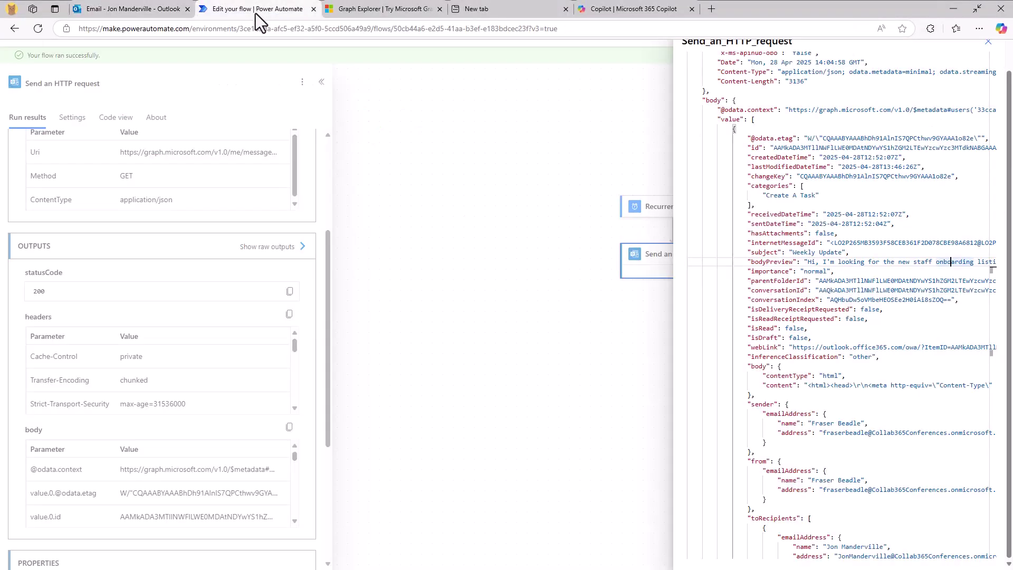
{"action": "left_click", "coordinate": [451, 364]}
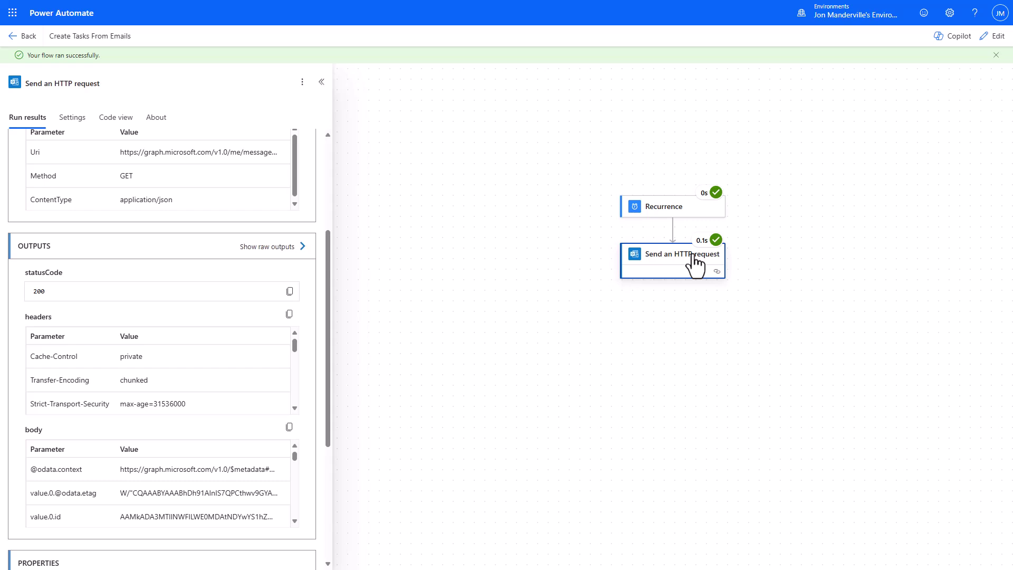
{"action": "left_click", "coordinate": [299, 247]}
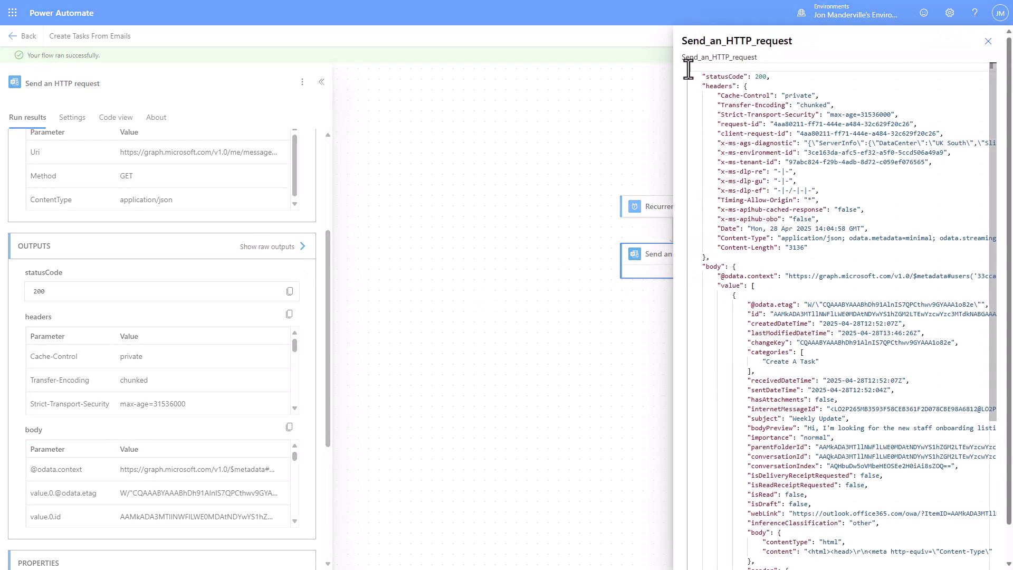
{"action": "left_click_drag", "start_coordinate": [688, 68], "coordinate": [759, 569]}
{"action": "scroll", "coordinate": [821, 430], "scroll_direction": "down", "scroll_amount": 6}
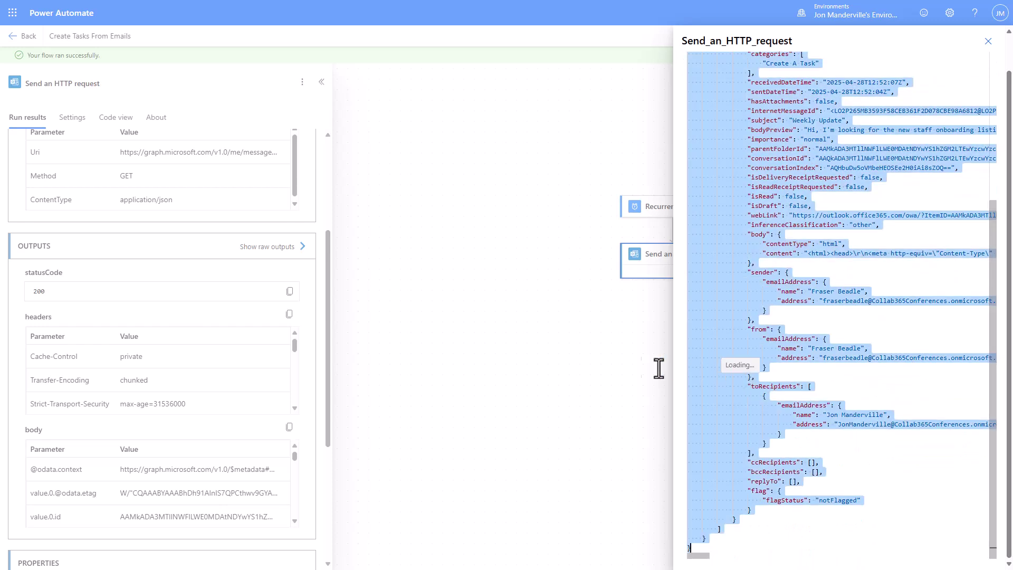
{"action": "left_click", "coordinate": [988, 41]}
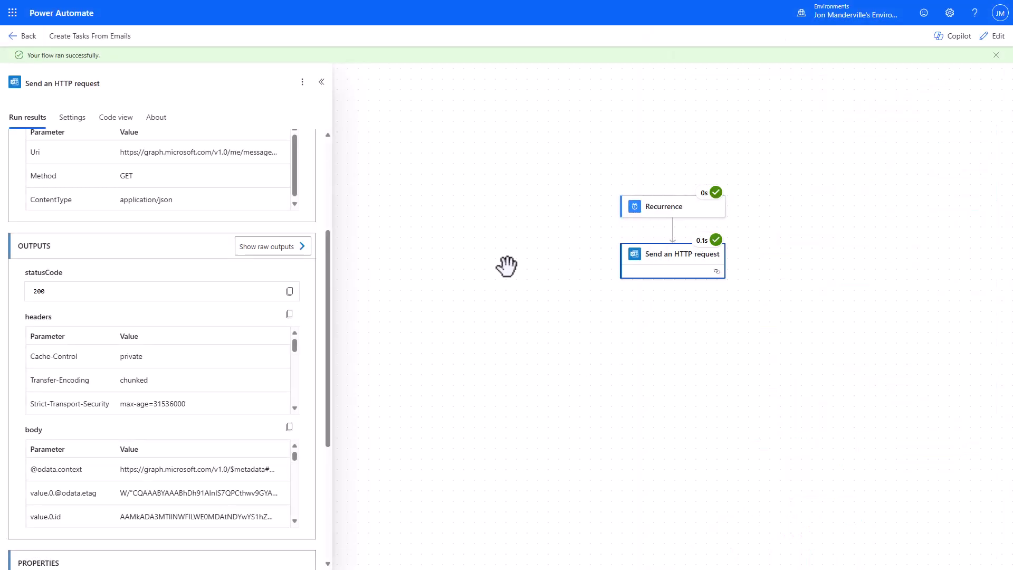
Step: In edit mode, insert a Parse JSON action right after Send an HTTP request
{"action": "left_click", "coordinate": [983, 41]}
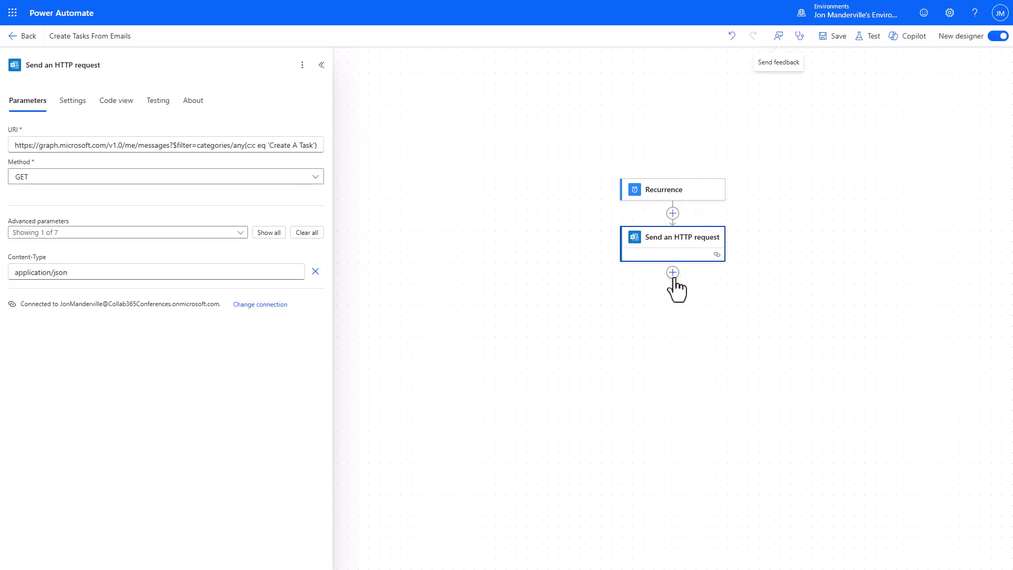
{"action": "left_click", "coordinate": [673, 273]}
{"action": "type", "text": "parse JSON"}
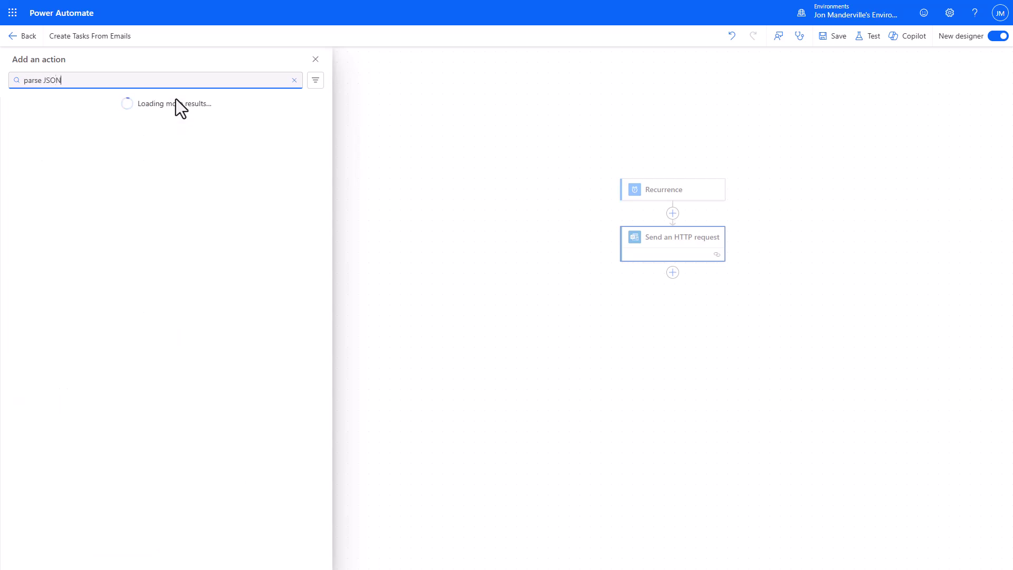
{"action": "left_click", "coordinate": [100, 157]}
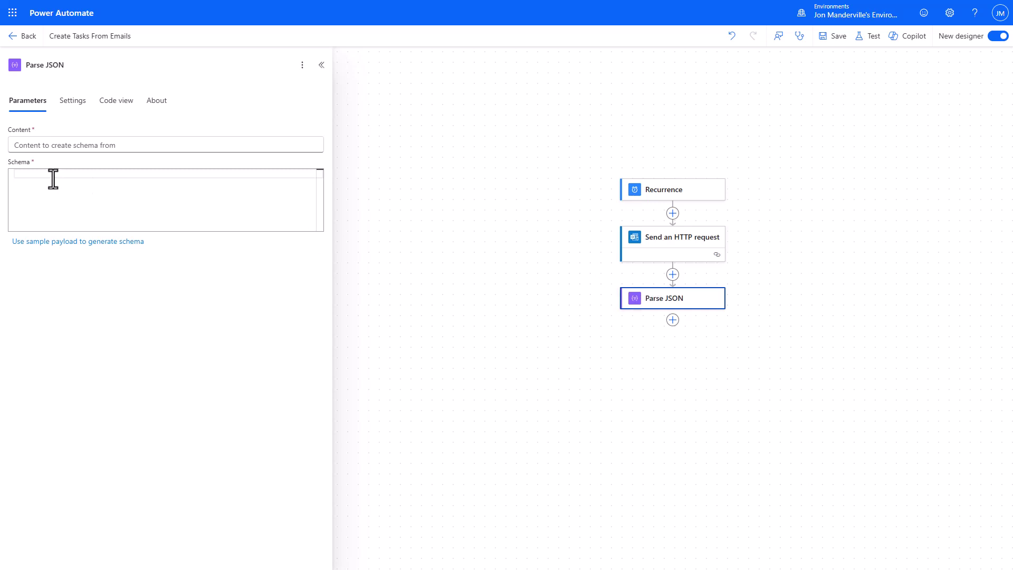
Step: Generate the Parse JSON schema by pasting the copied HTTP output as a sample payload
{"action": "left_click", "coordinate": [62, 246]}
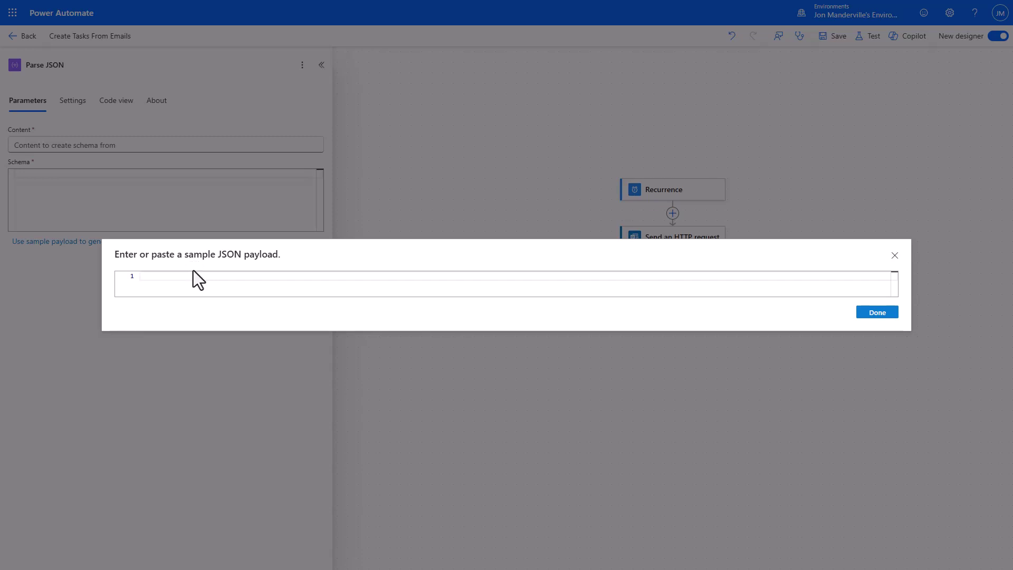
{"action": "key", "text": "ctrl+v"}
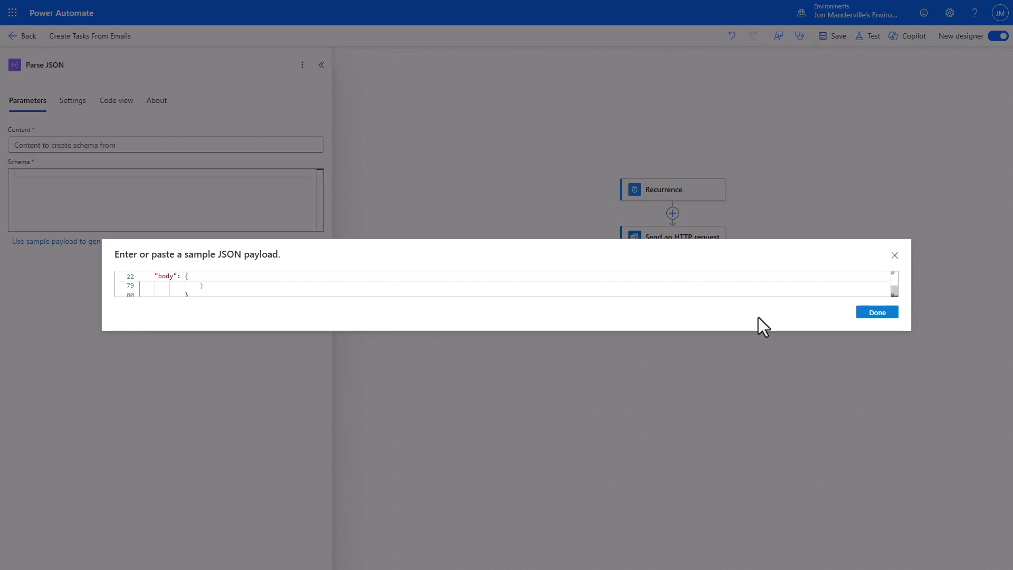
{"action": "left_click", "coordinate": [884, 316]}
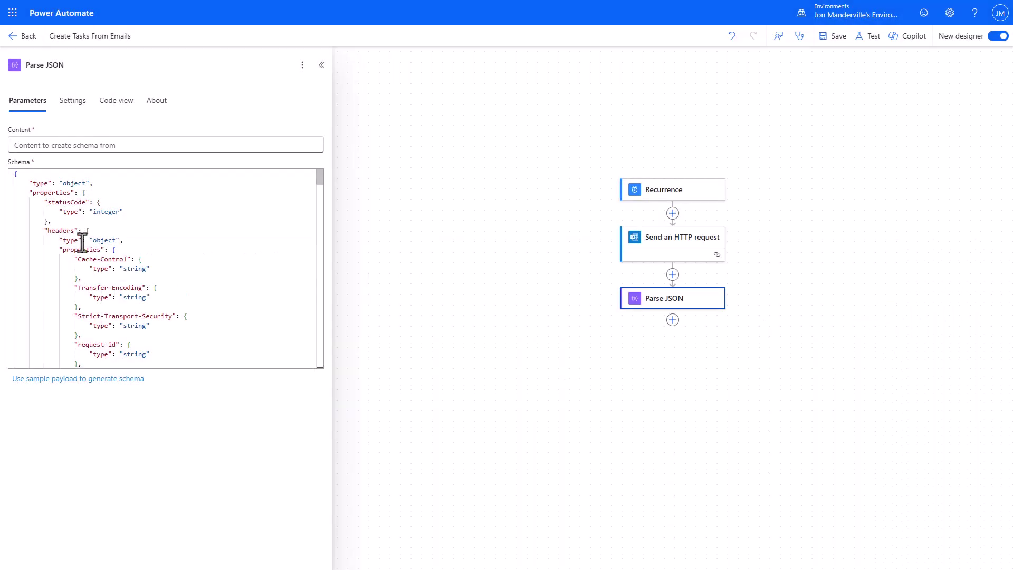
{"action": "scroll", "coordinate": [232, 256], "scroll_direction": "down", "scroll_amount": 5}
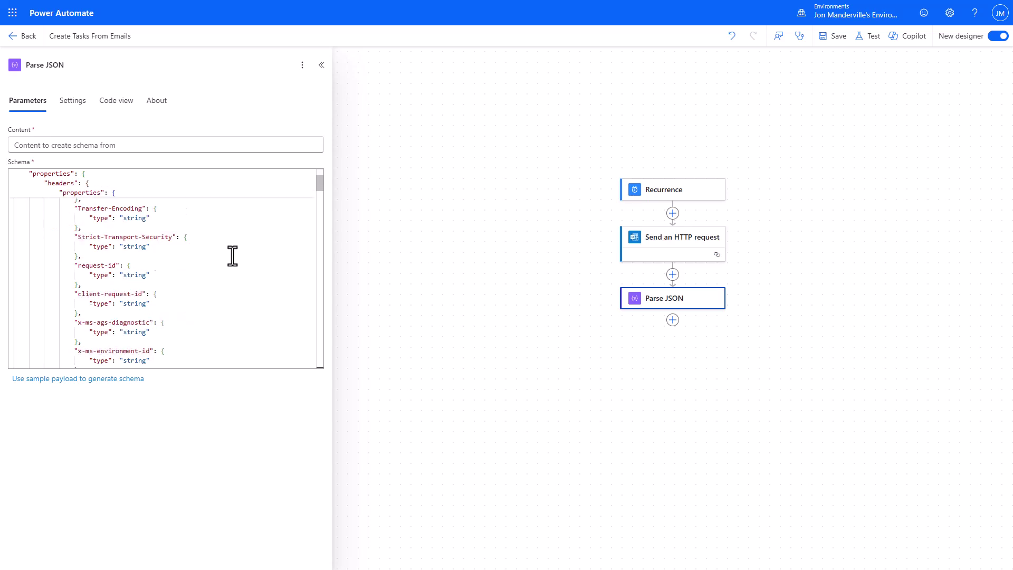
Step: Set Parse JSON Content to the HTTP request's dynamic Body and save the flow
{"action": "left_click", "coordinate": [127, 146]}
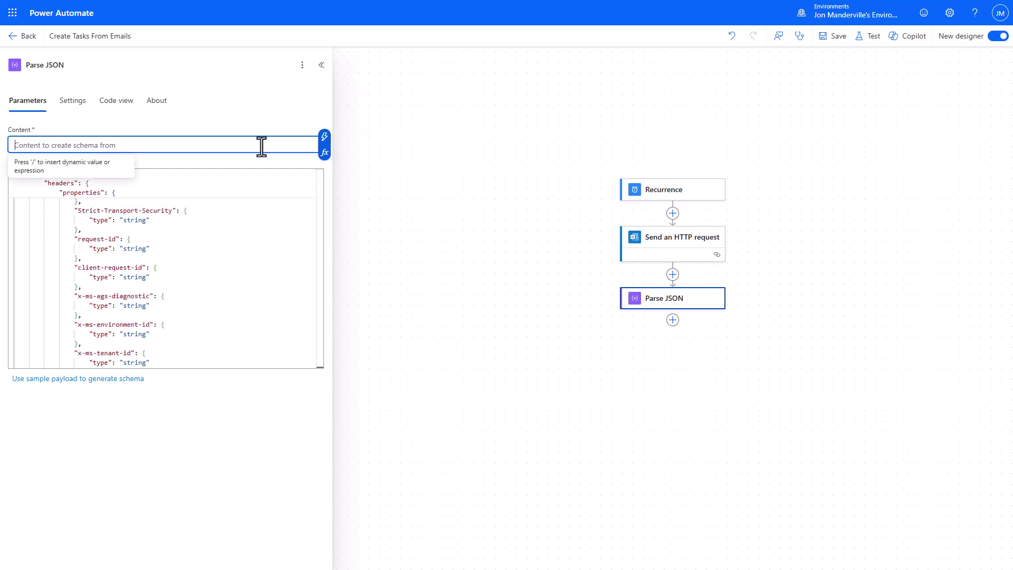
{"action": "left_click", "coordinate": [323, 137]}
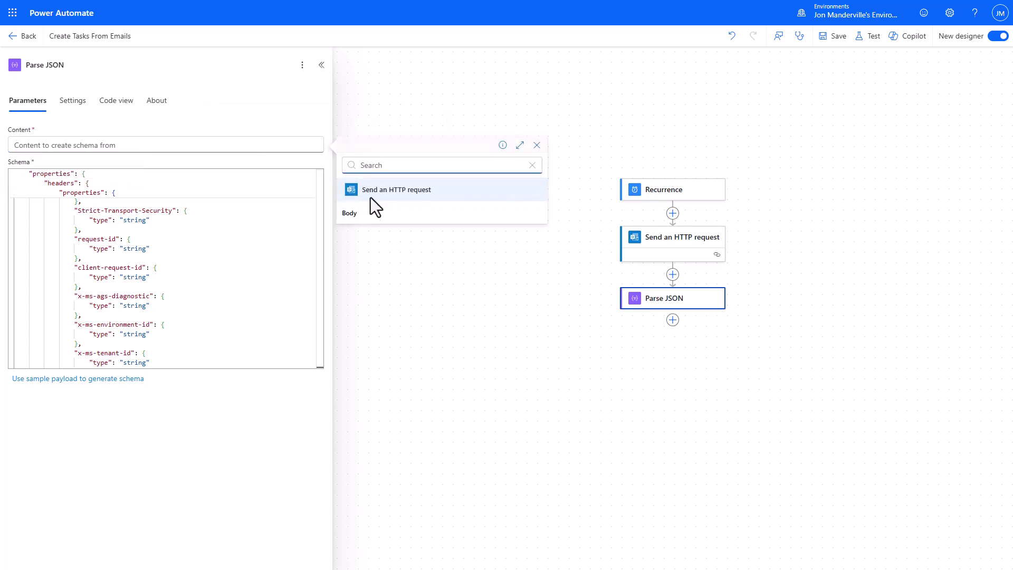
{"action": "left_click", "coordinate": [350, 217]}
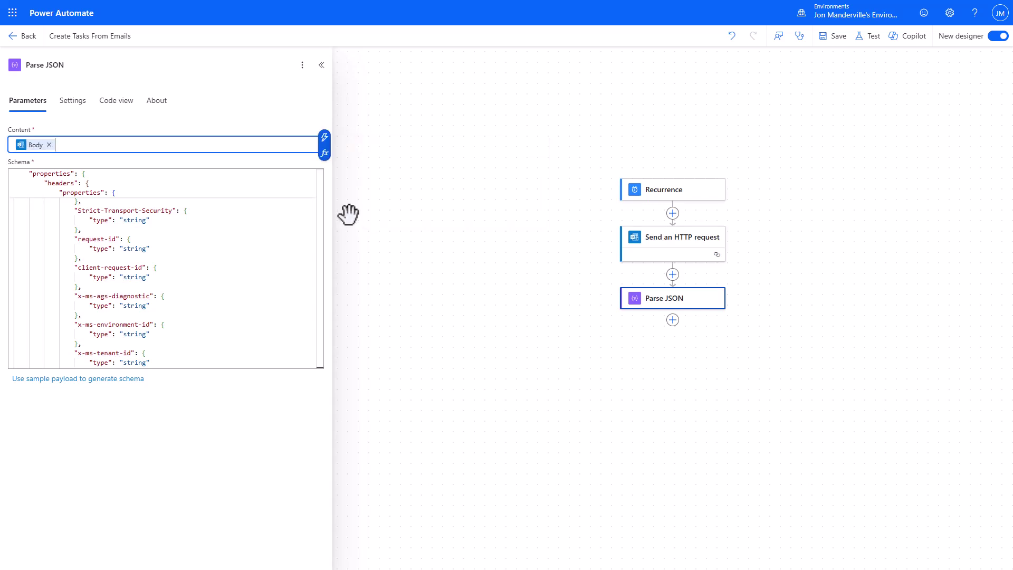
{"action": "left_click", "coordinate": [829, 40]}
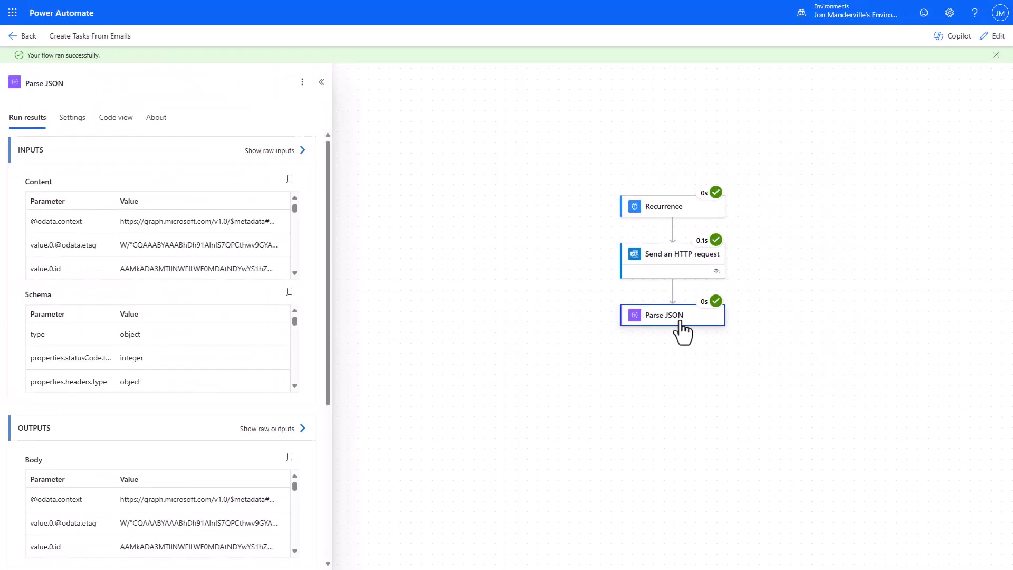
Step: Inspect the Parse JSON raw output showing the Weekly Update email, then close it
{"action": "left_click_drag", "start_coordinate": [327, 363], "coordinate": [323, 449]}
{"action": "left_click", "coordinate": [260, 285]}
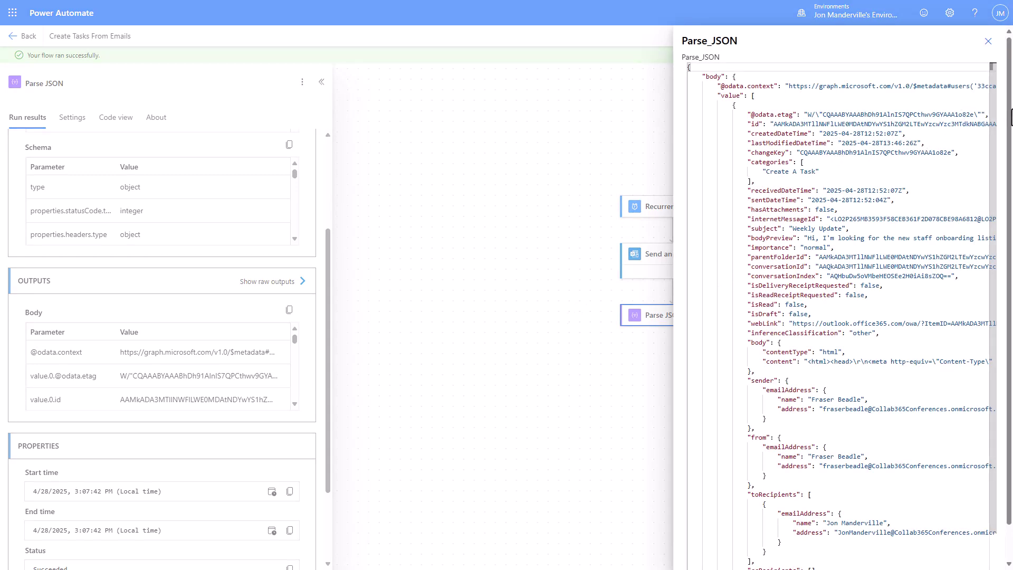
{"action": "scroll", "coordinate": [1010, 117], "scroll_direction": "down", "scroll_amount": 1}
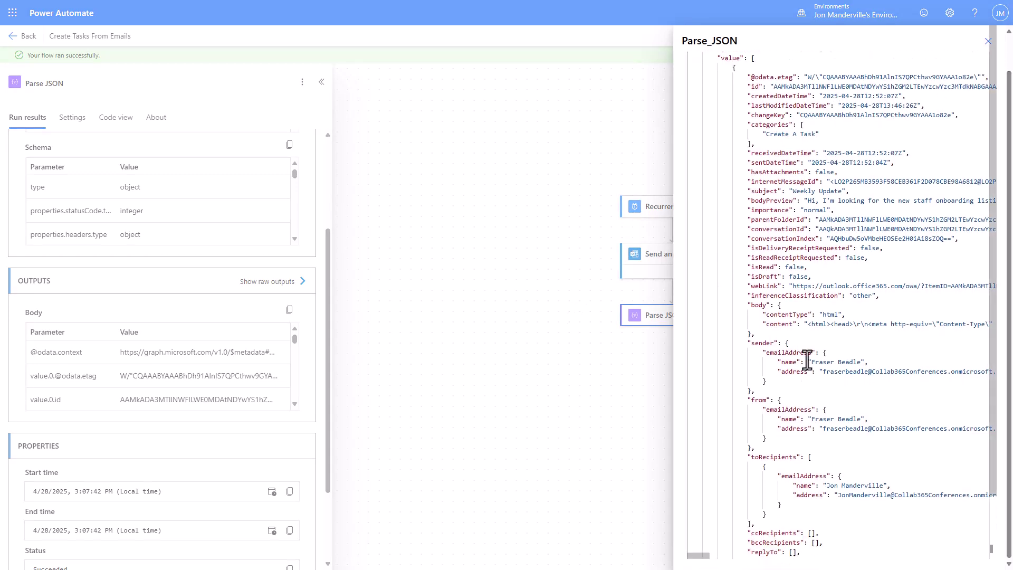
{"action": "scroll", "coordinate": [804, 381], "scroll_direction": "down", "scroll_amount": 2}
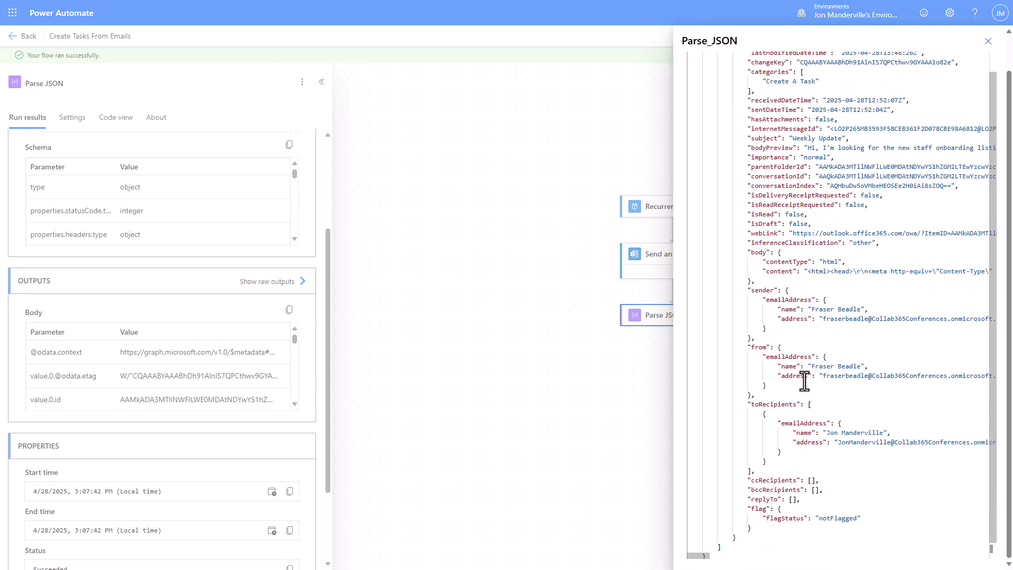
{"action": "left_click", "coordinate": [623, 407]}
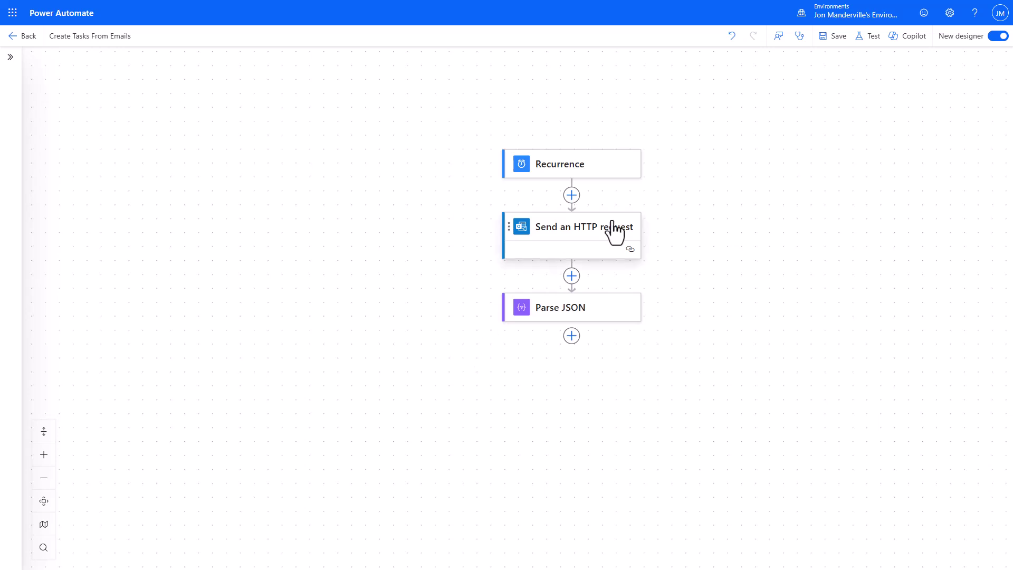
Step: After checking the HTTP request settings, add an Apply to each loop below Parse JSON
{"action": "left_click", "coordinate": [579, 232]}
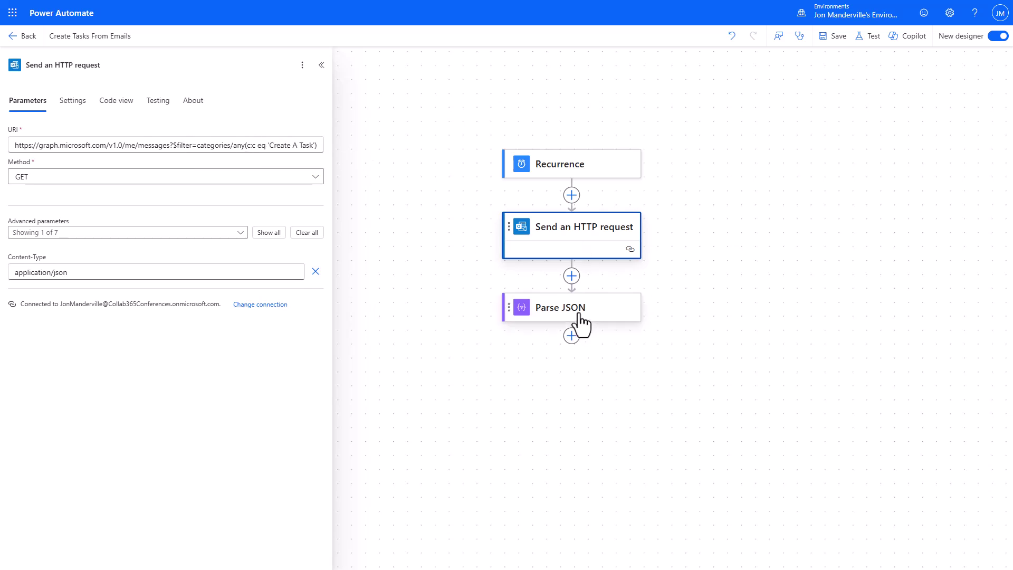
{"action": "left_click", "coordinate": [756, 288]}
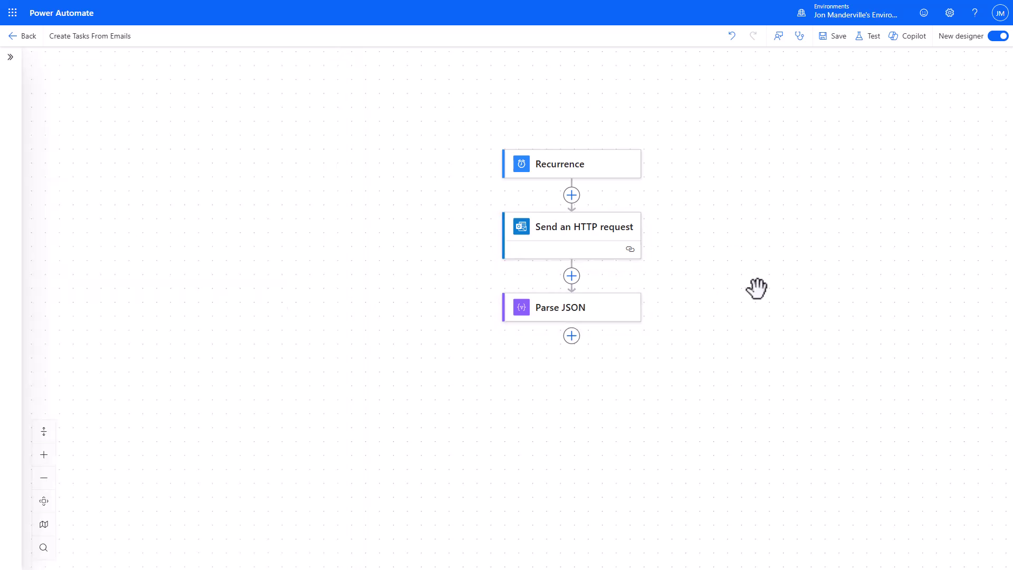
{"action": "left_click", "coordinate": [571, 336]}
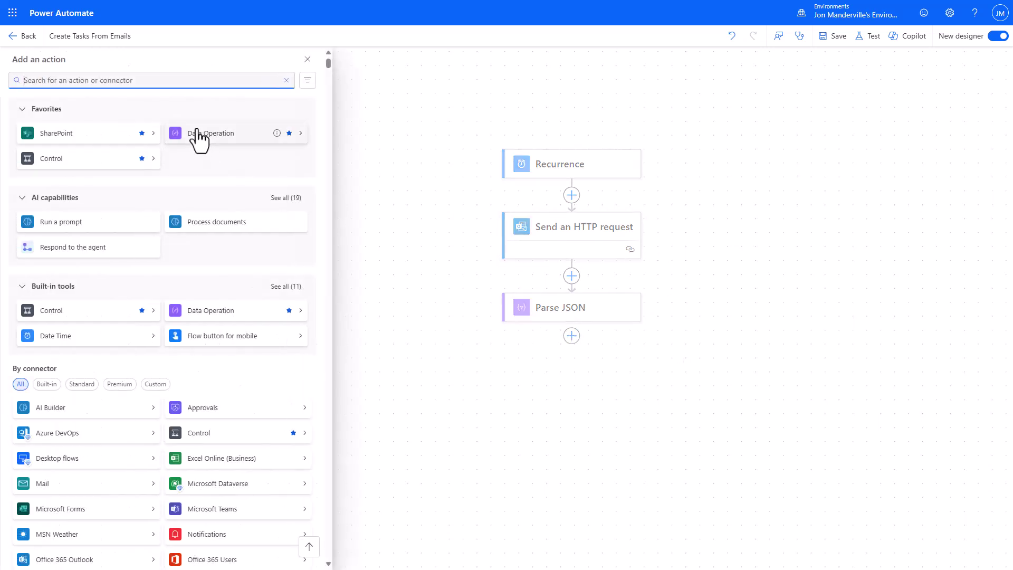
{"action": "type", "text": "each"}
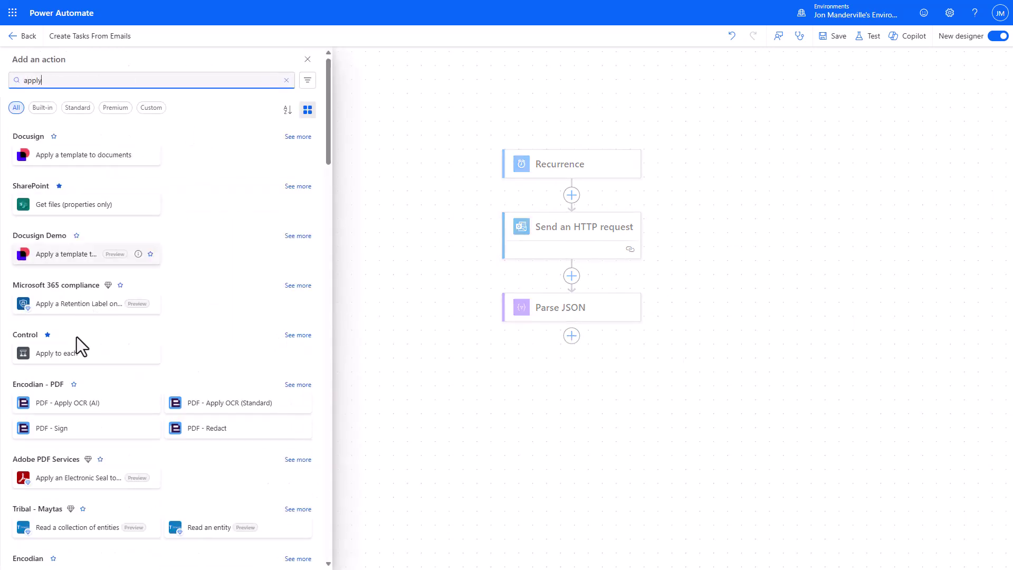
{"action": "left_click", "coordinate": [77, 348]}
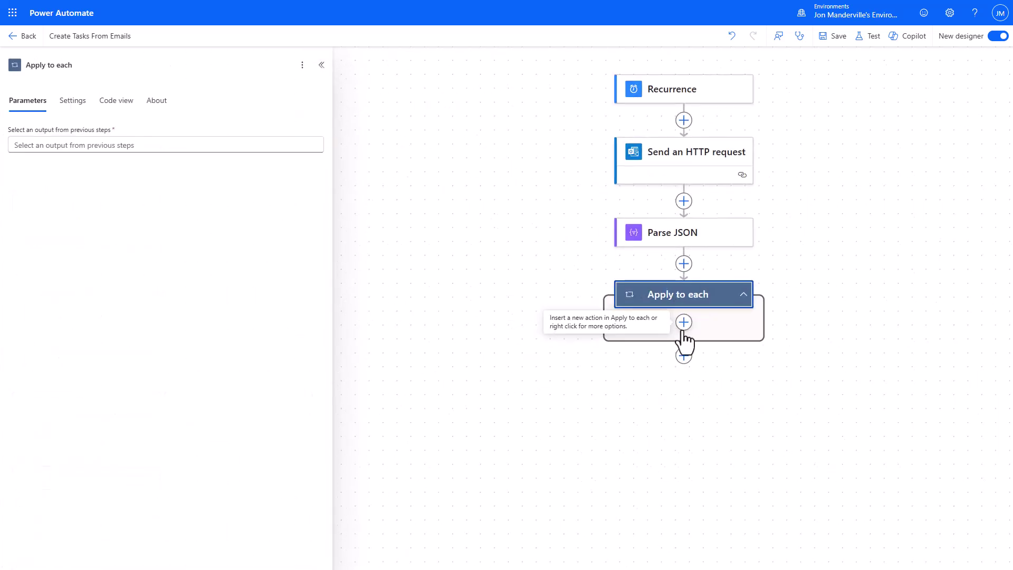